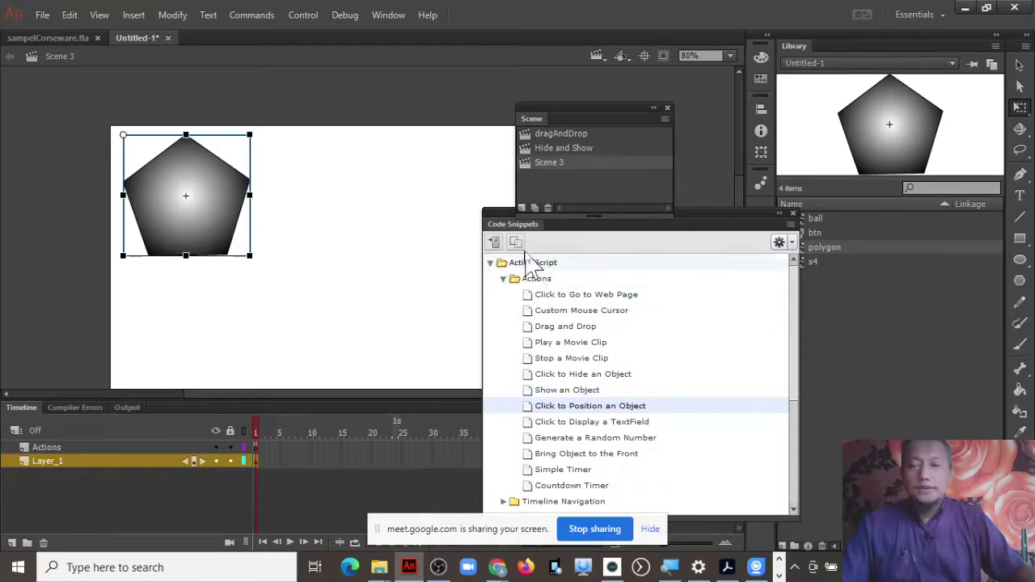
{"action": "left_click", "coordinate": [391, 14]}
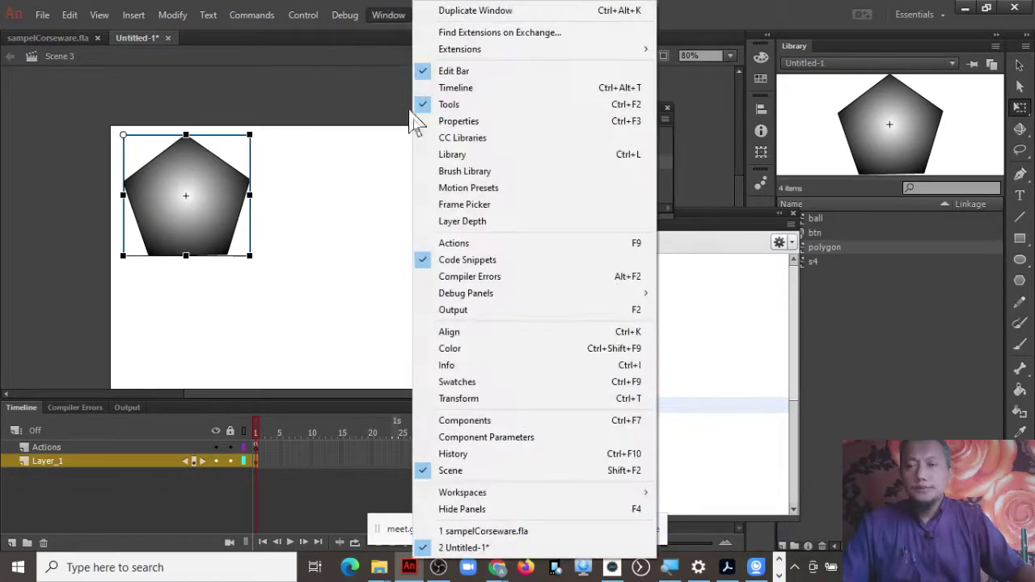
{"action": "left_click", "coordinate": [700, 299]}
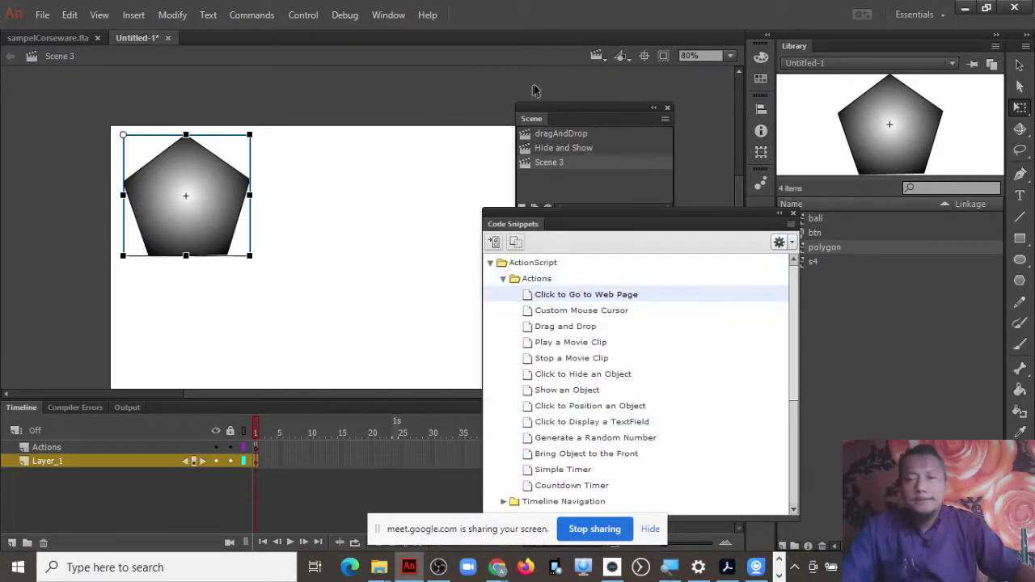
{"action": "left_click", "coordinate": [595, 57]}
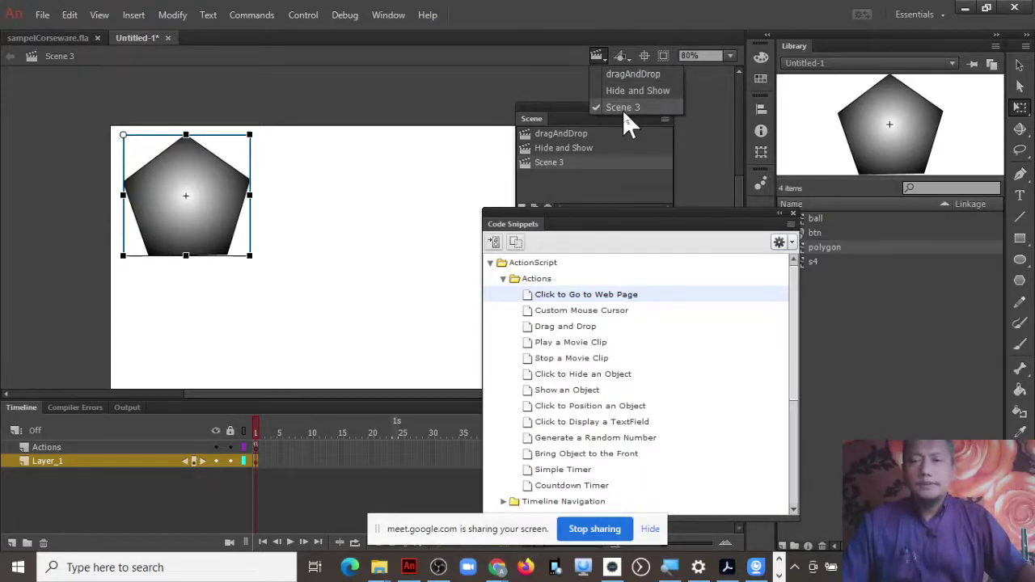
{"action": "left_click", "coordinate": [572, 105]}
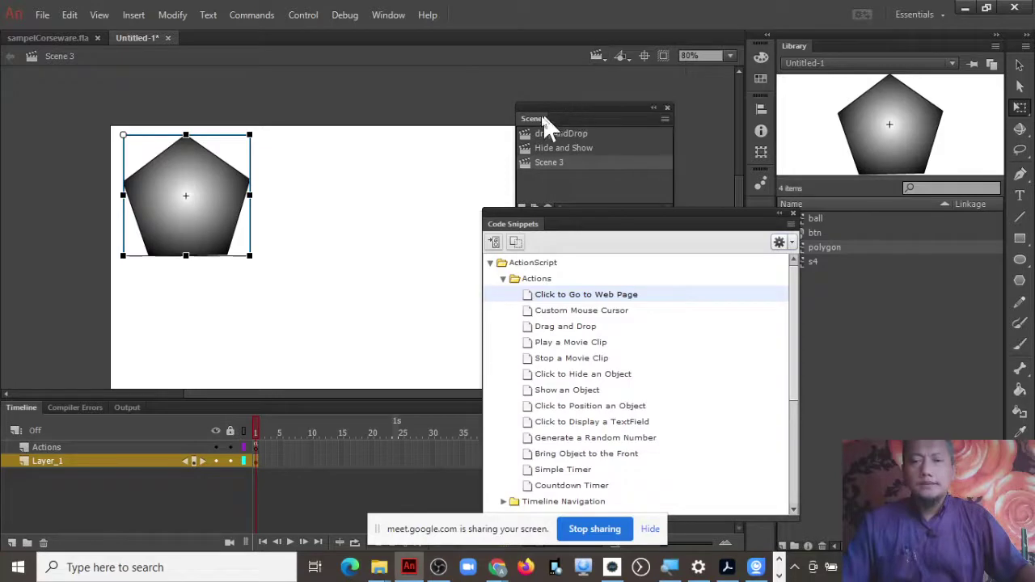
Move the Scene panel clear of the Code Snippets panel and rename Scene 3 to "click to position"
{"action": "left_click_drag", "start_coordinate": [557, 107], "coordinate": [360, 128]}
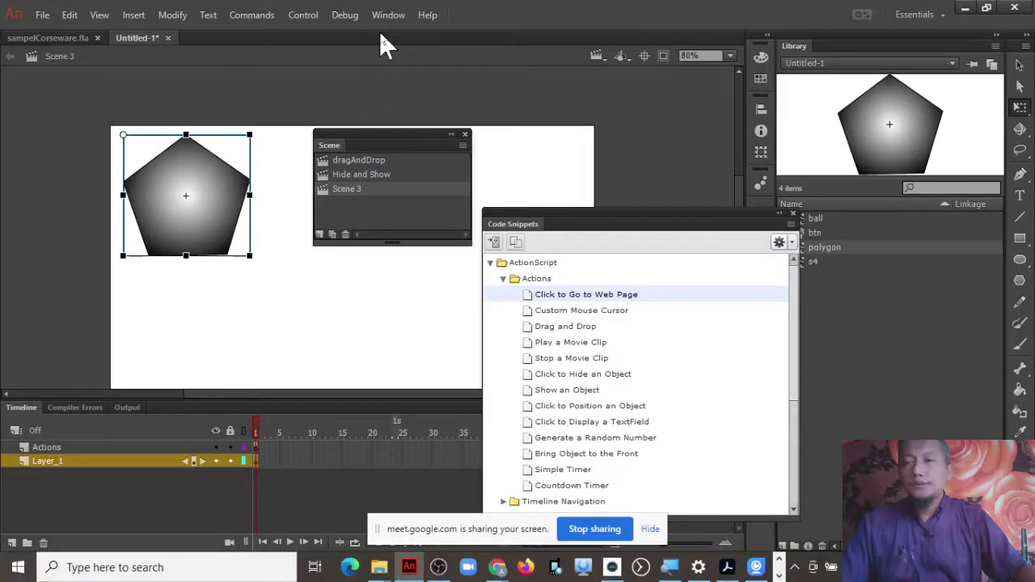
{"action": "left_click", "coordinate": [382, 16]}
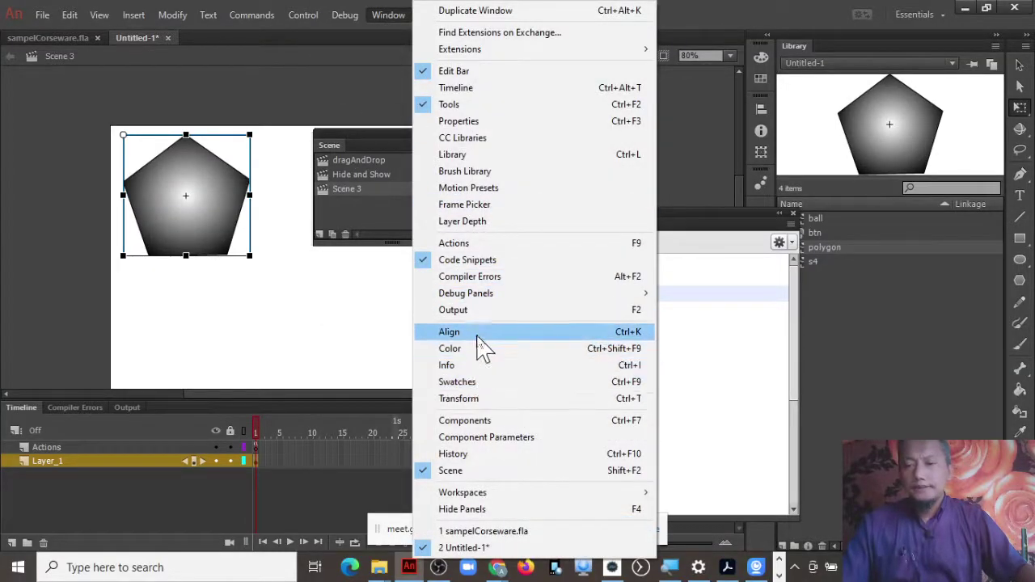
{"action": "left_click", "coordinate": [365, 272]}
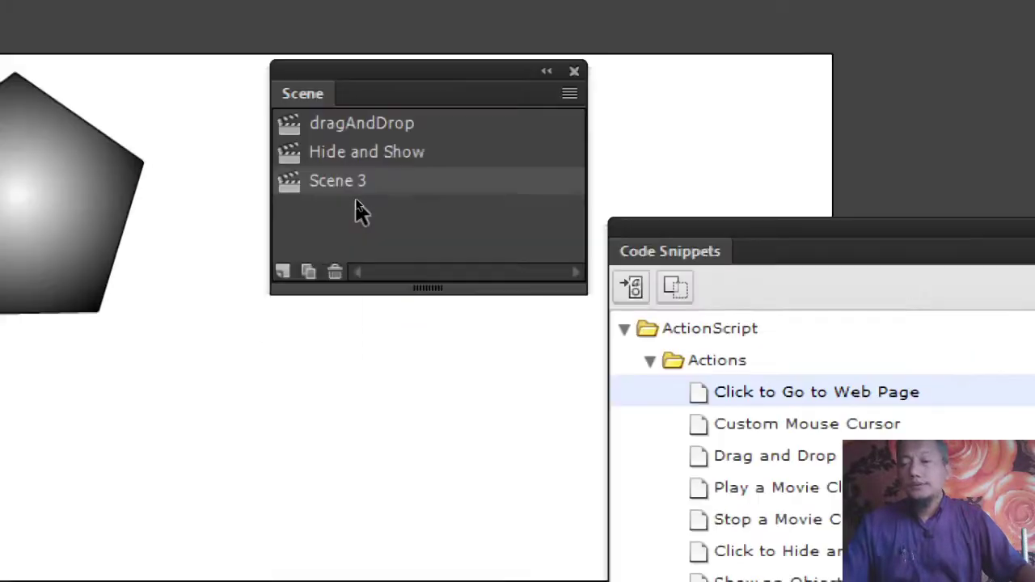
{"action": "double_click", "coordinate": [362, 194]}
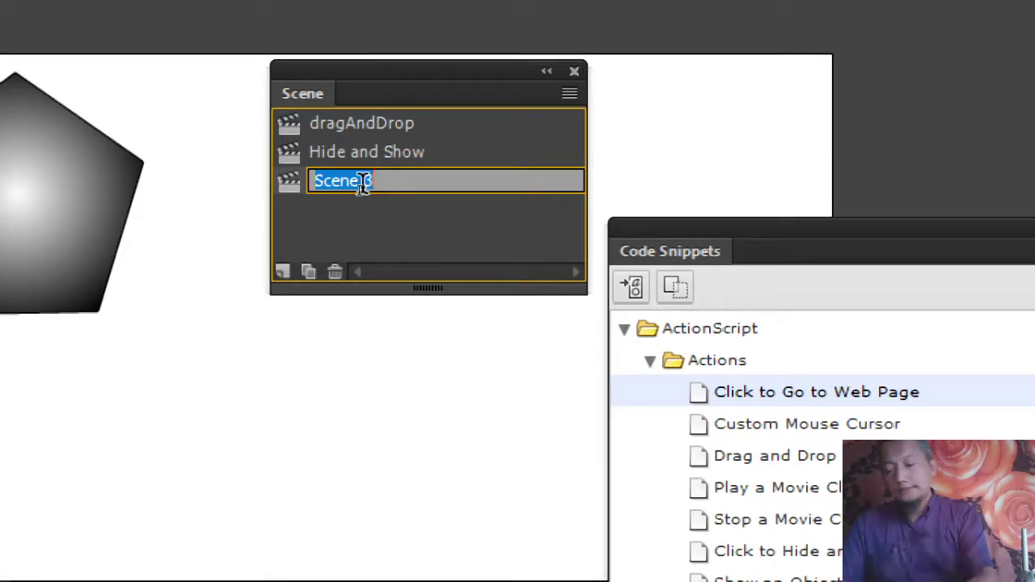
{"action": "type", "text": "d"}
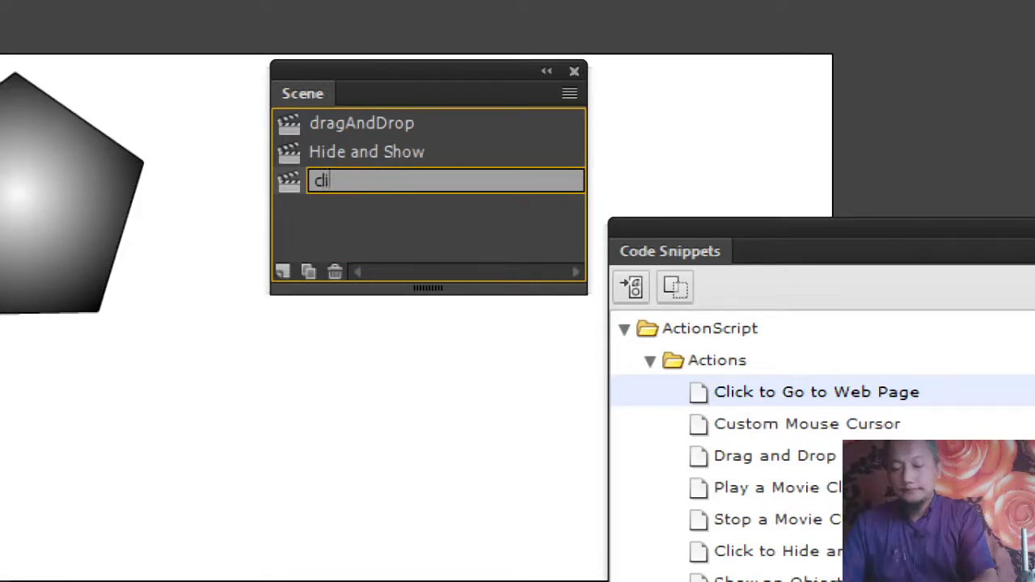
{"action": "type", "text": "lick t"}
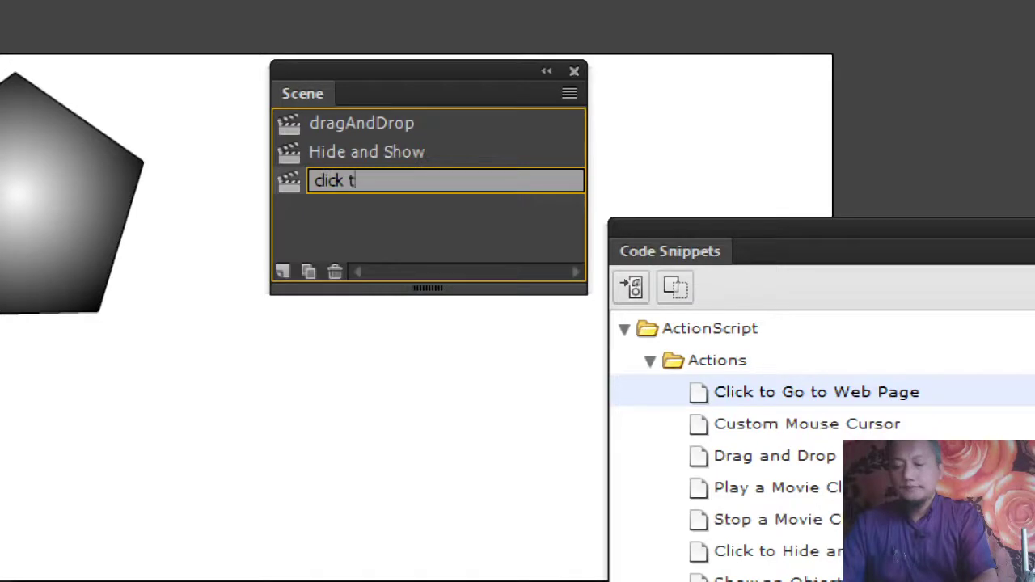
{"action": "type", "text": "o po"}
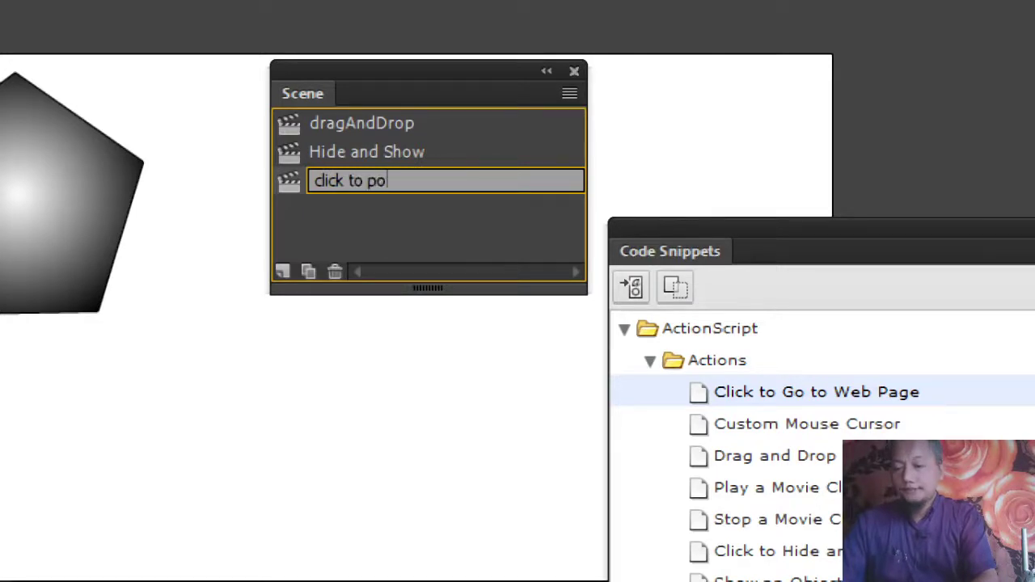
{"action": "type", "text": "sition"}
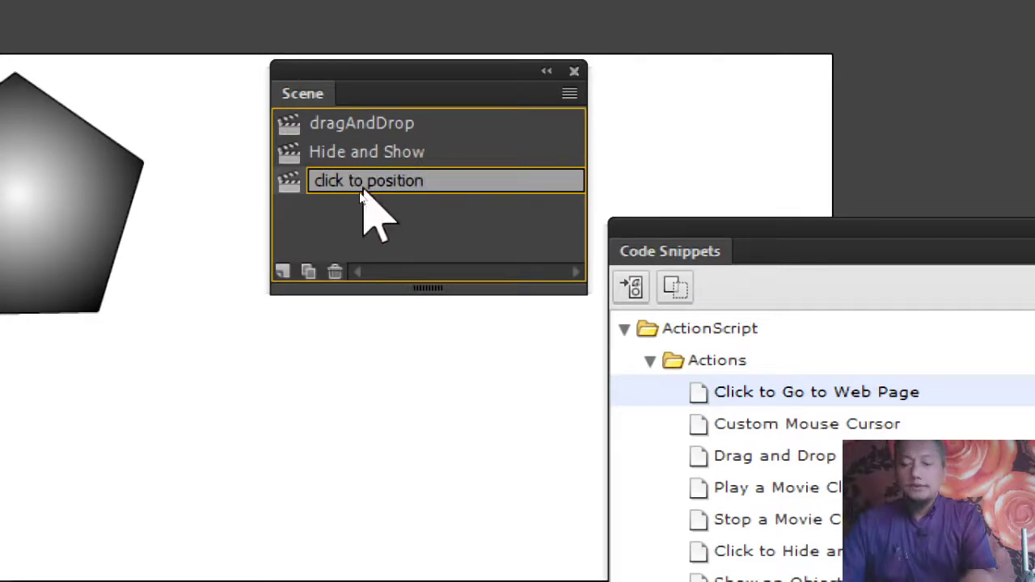
{"action": "key", "text": "Return"}
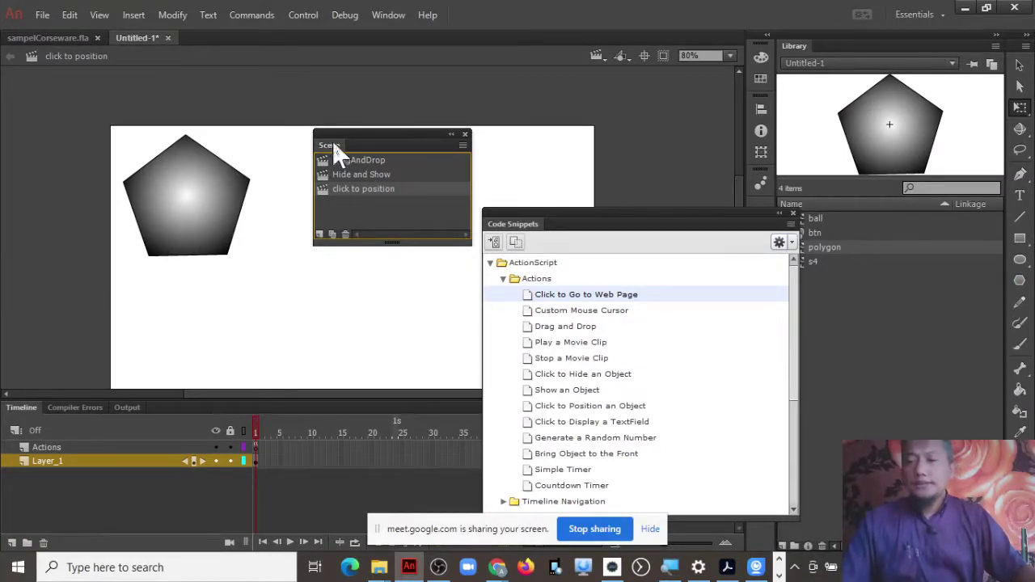
Add a new scene after dragAndDrop and move it to the start of the scene order
{"action": "left_click", "coordinate": [356, 160]}
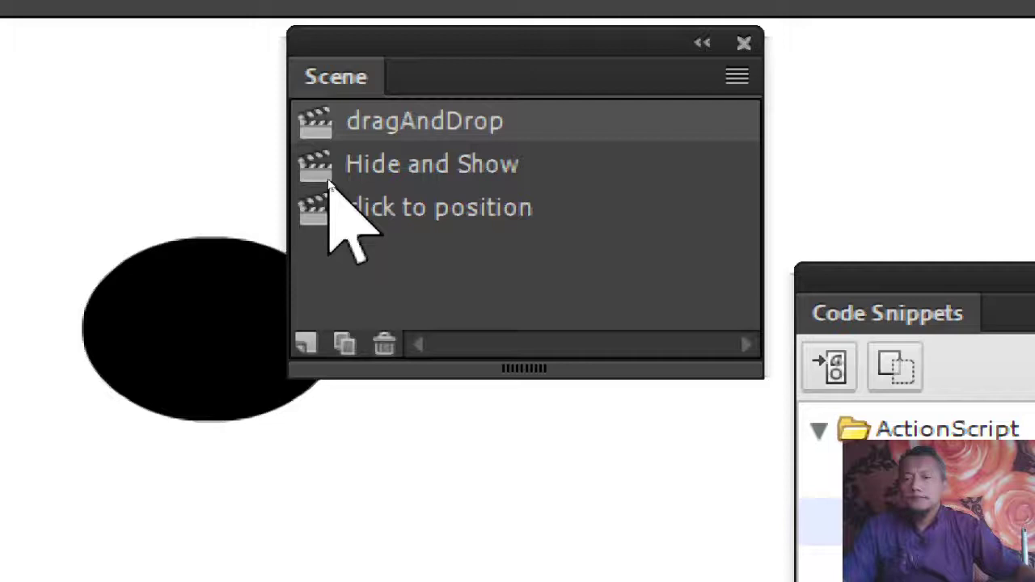
{"action": "left_click", "coordinate": [334, 168]}
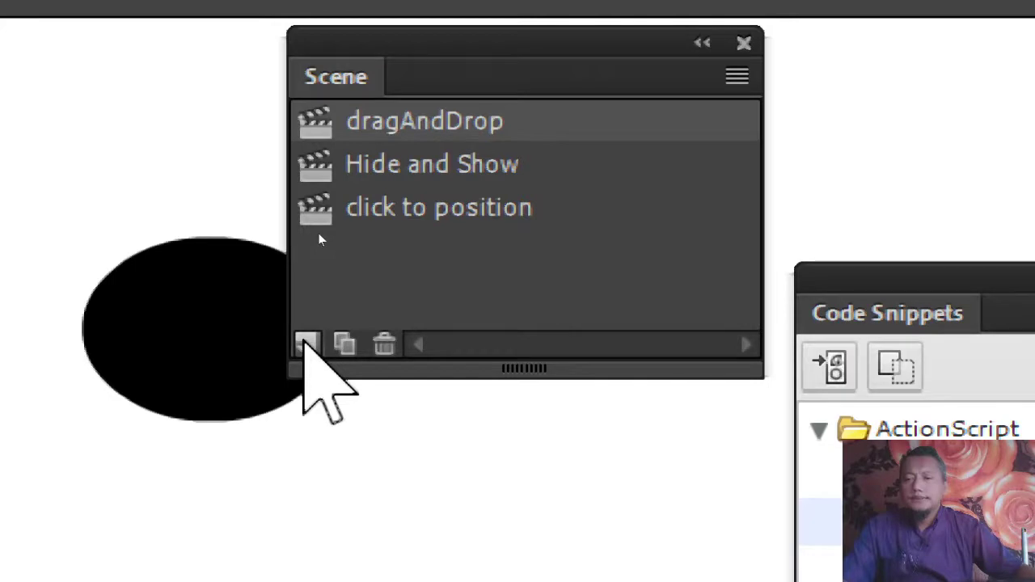
{"action": "left_click", "coordinate": [306, 344]}
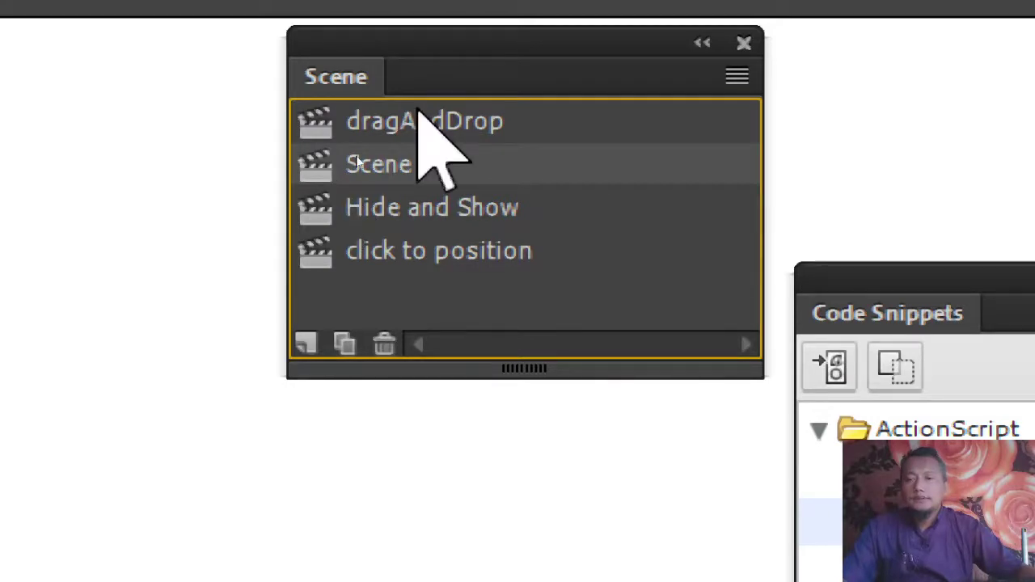
{"action": "left_click_drag", "start_coordinate": [348, 181], "coordinate": [350, 166]}
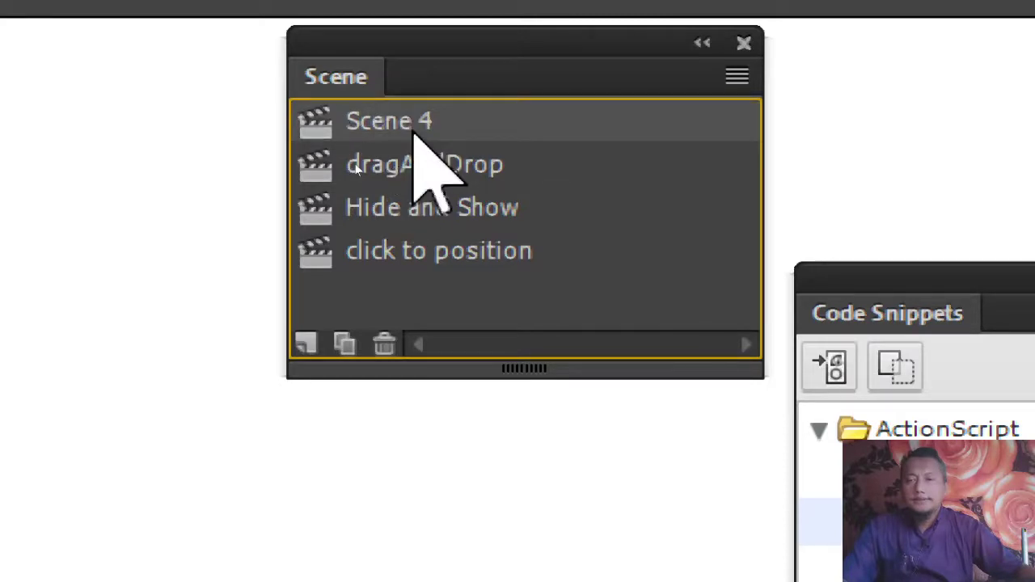
Rename the new first scene to "menu" and move the Scene panel away from the middle of the stage
{"action": "double_click", "coordinate": [412, 123]}
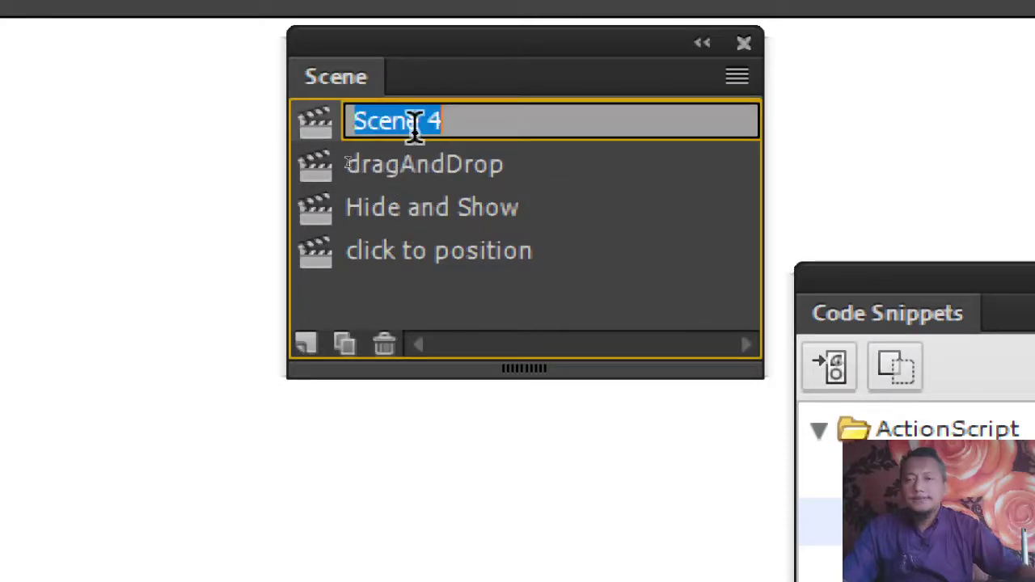
{"action": "type", "text": "menu"}
{"action": "key", "text": "Return"}
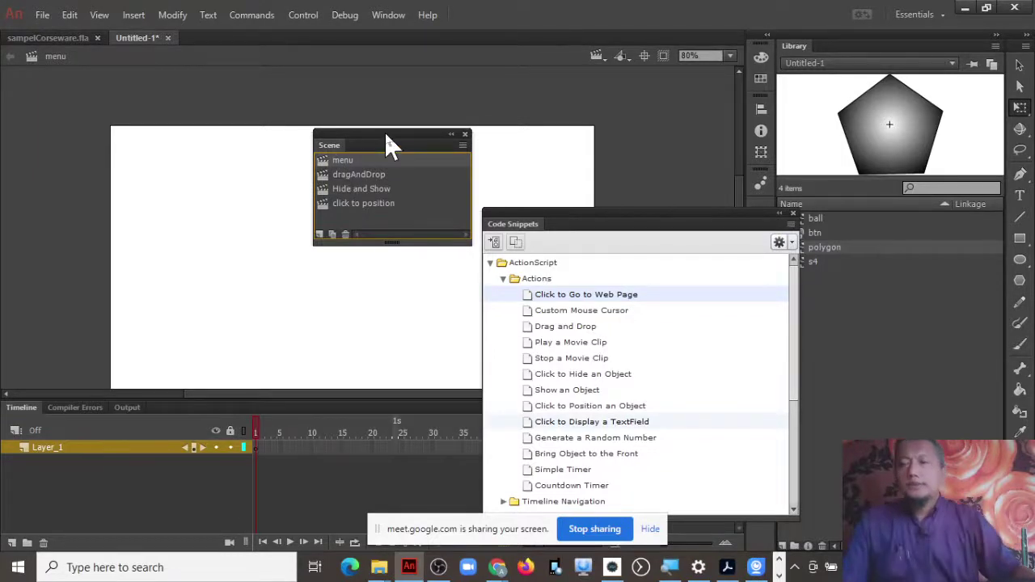
{"action": "left_click_drag", "start_coordinate": [387, 136], "coordinate": [124, 130]}
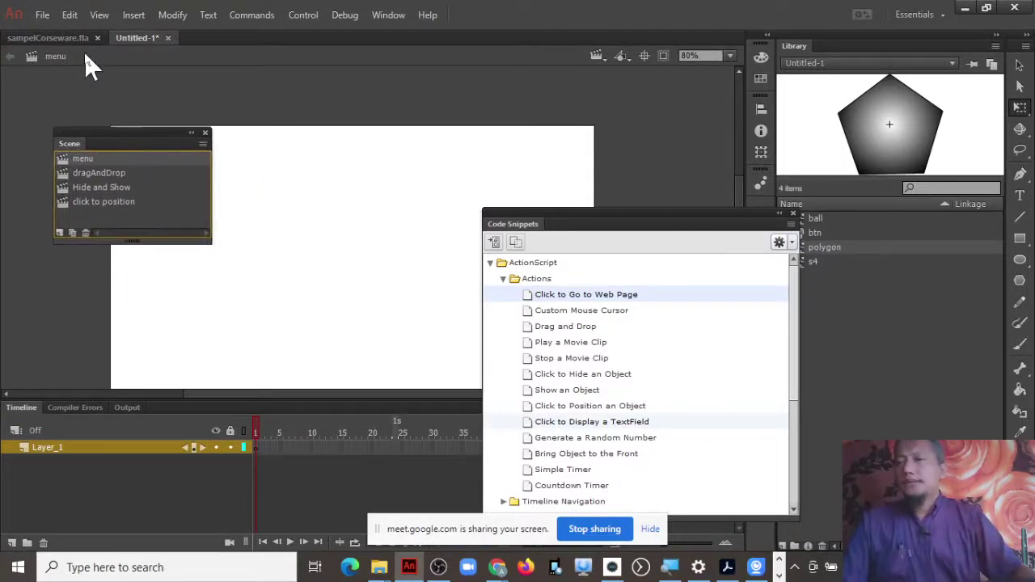
Copy the MODUL HURUF button from the menu scene of sampelCorseware.fla into the menu scene of Untitled-1, placing it in the stage's upper part
{"action": "left_click", "coordinate": [67, 37]}
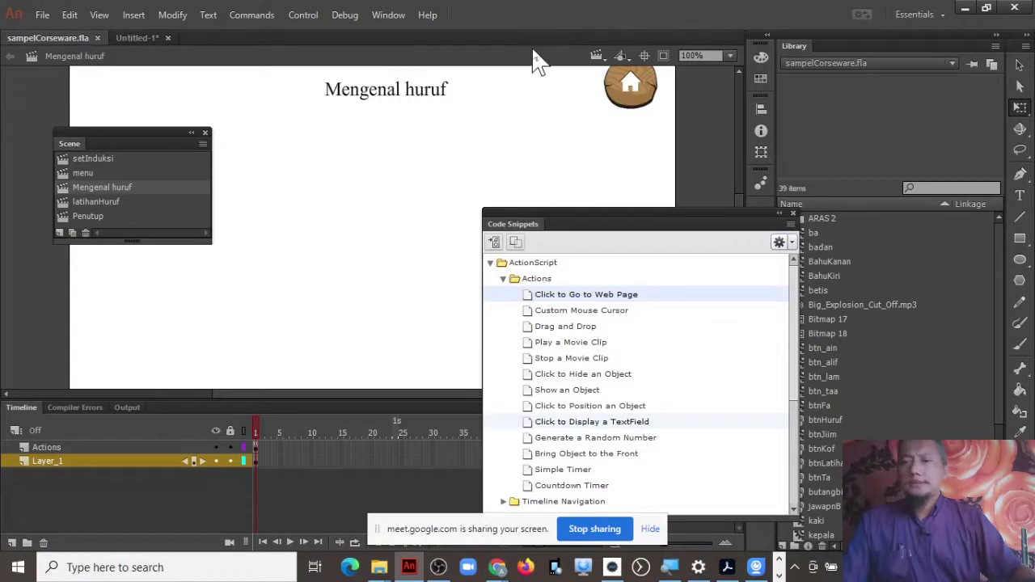
{"action": "left_click", "coordinate": [596, 56]}
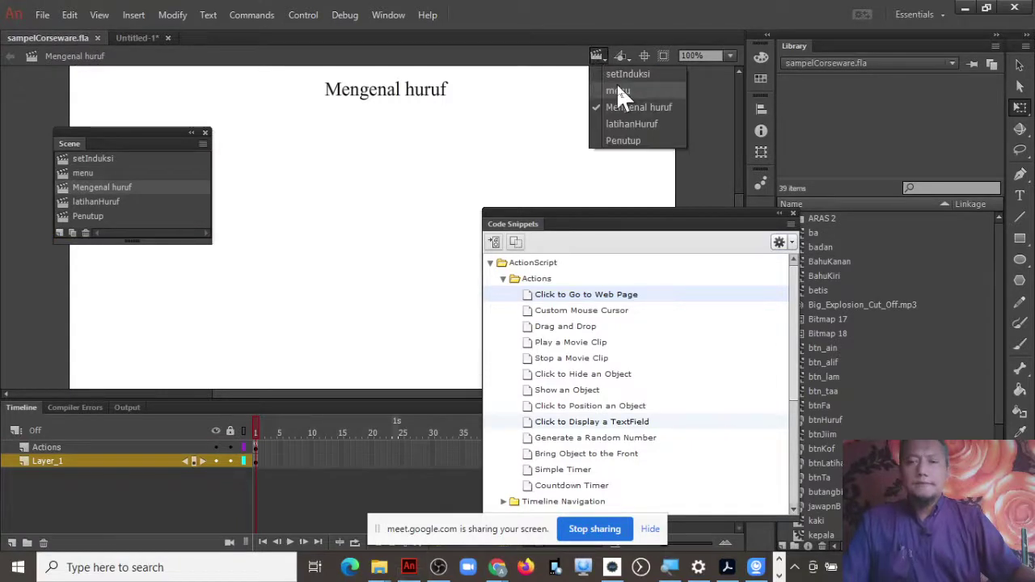
{"action": "left_click", "coordinate": [618, 90]}
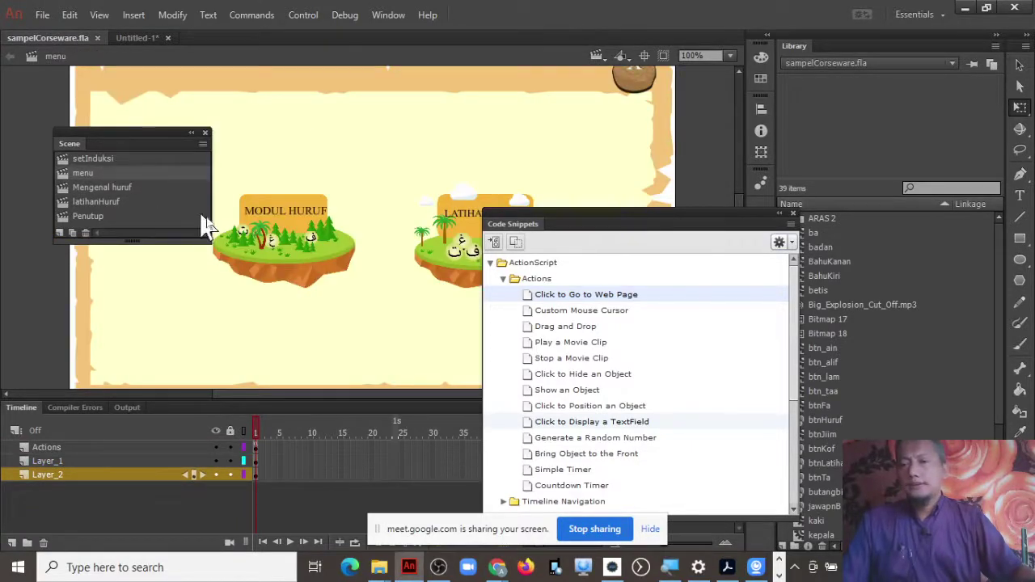
{"action": "left_click", "coordinate": [339, 255]}
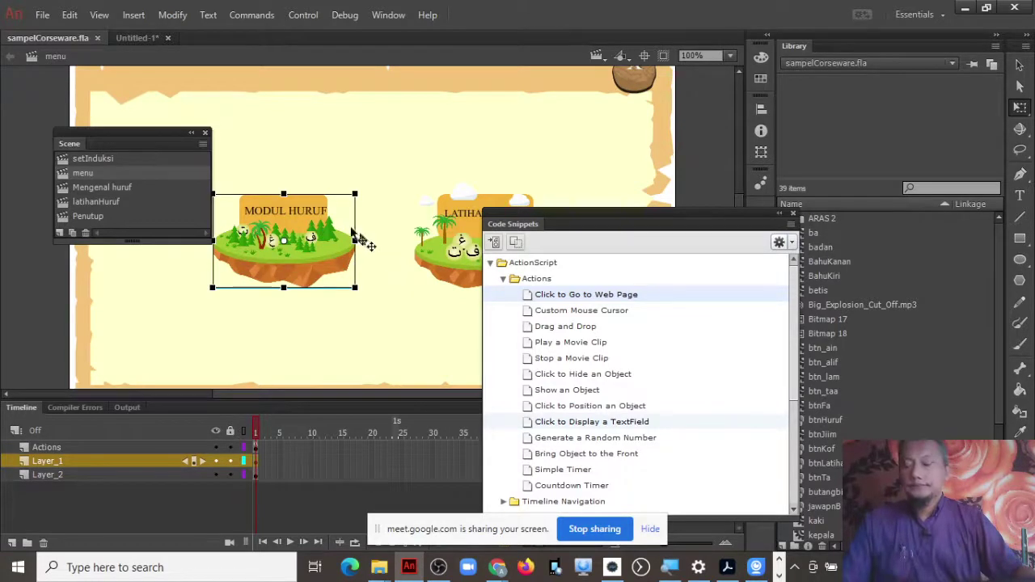
{"action": "left_click", "coordinate": [133, 39]}
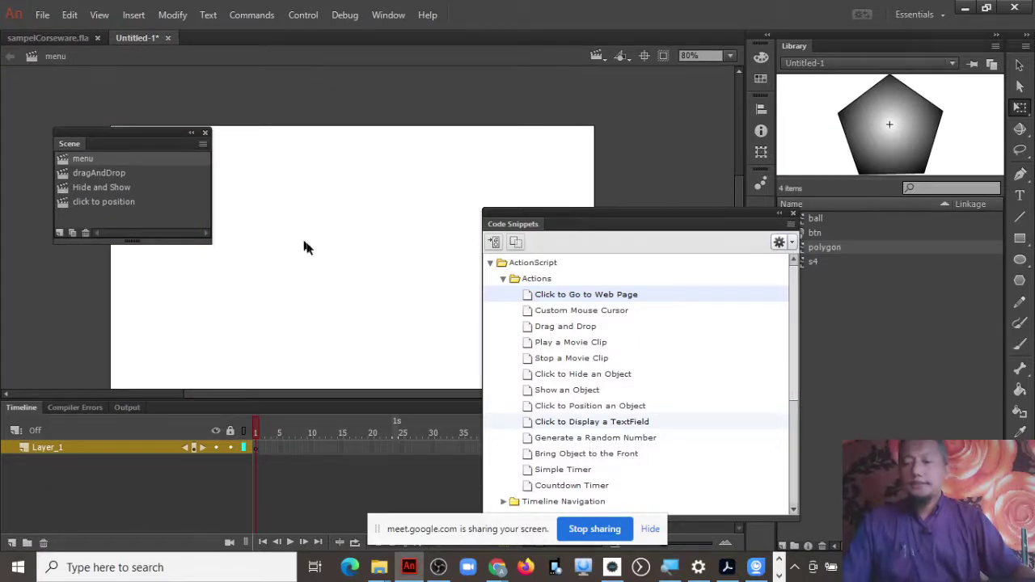
{"action": "key", "text": "ctrl+v"}
{"action": "left_click_drag", "start_coordinate": [363, 264], "coordinate": [308, 233]}
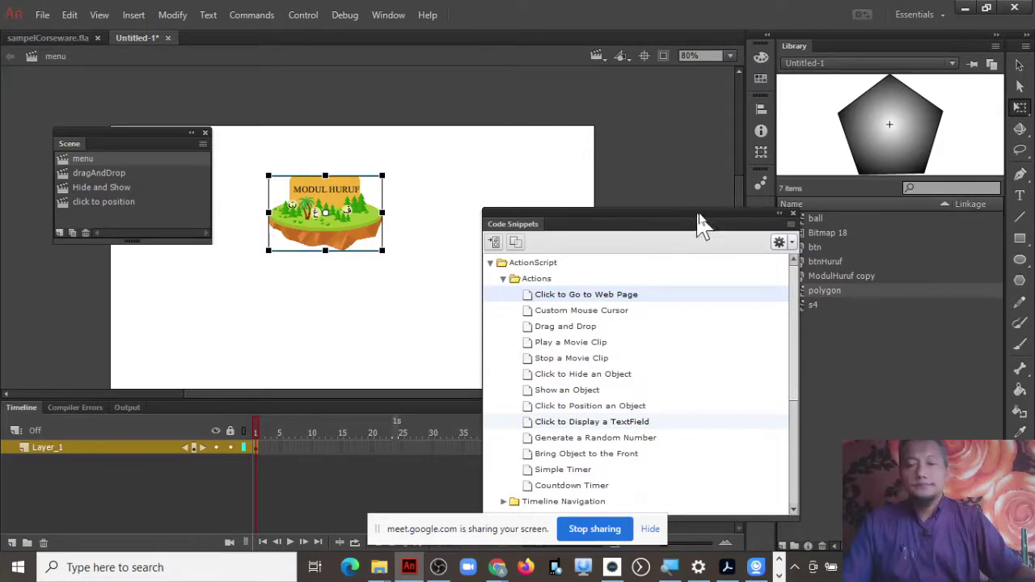
Show the MODUL HURUF button's properties with the panels clear of it, and move the button to about X 208, Y 84
{"action": "left_click_drag", "start_coordinate": [723, 215], "coordinate": [613, 277]}
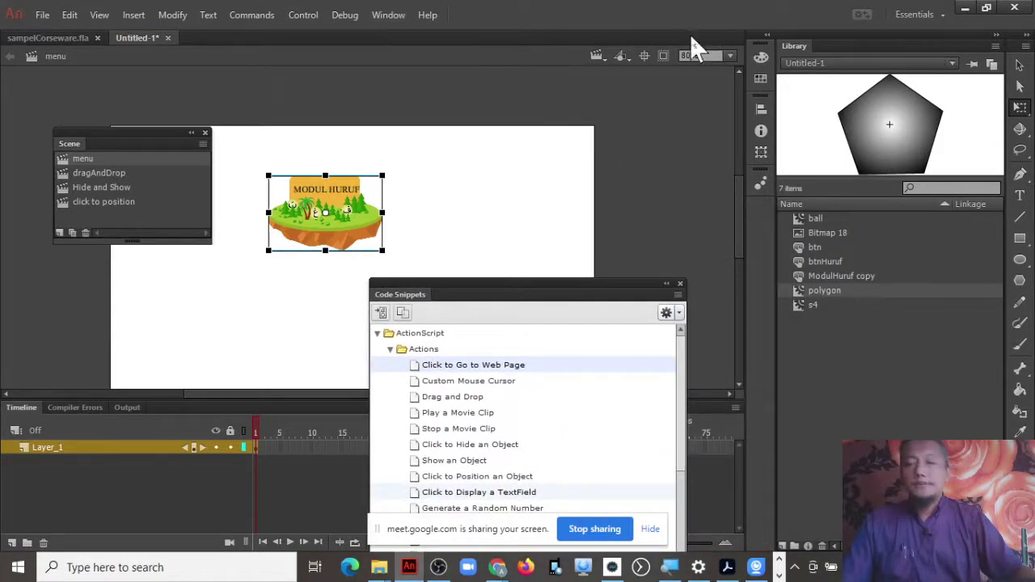
{"action": "left_click", "coordinate": [388, 16]}
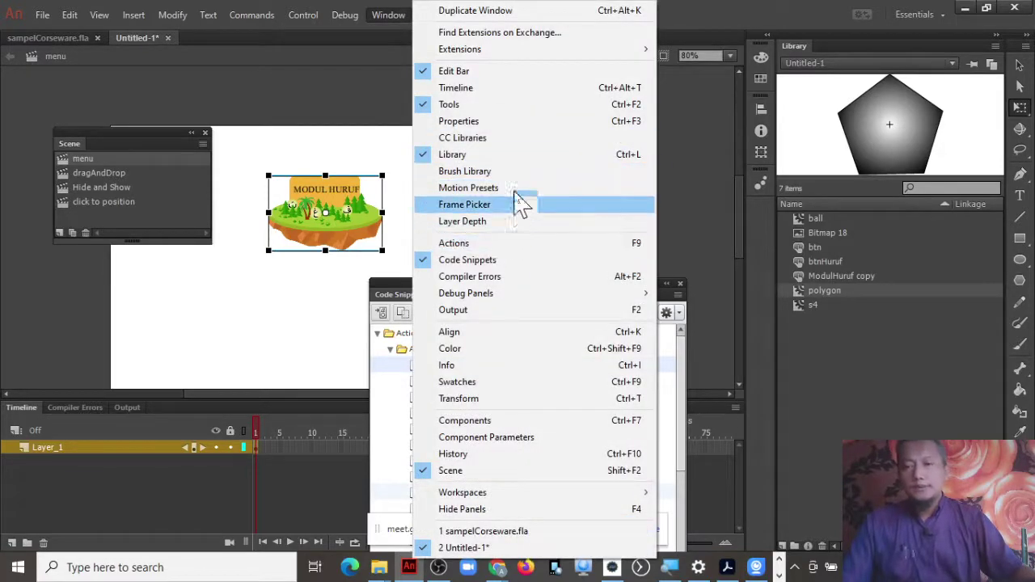
{"action": "left_click", "coordinate": [521, 121]}
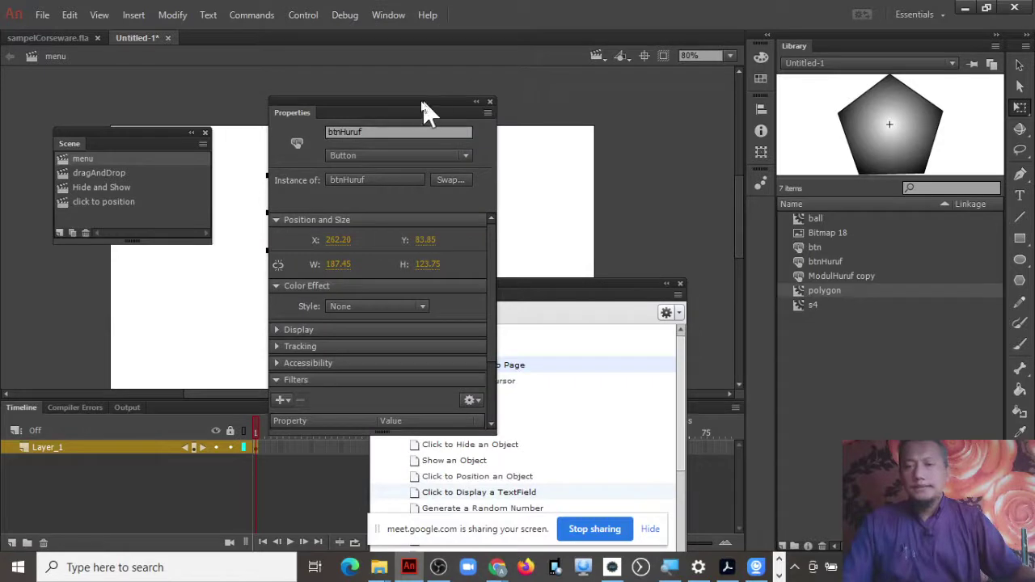
{"action": "left_click_drag", "start_coordinate": [413, 99], "coordinate": [615, 89]}
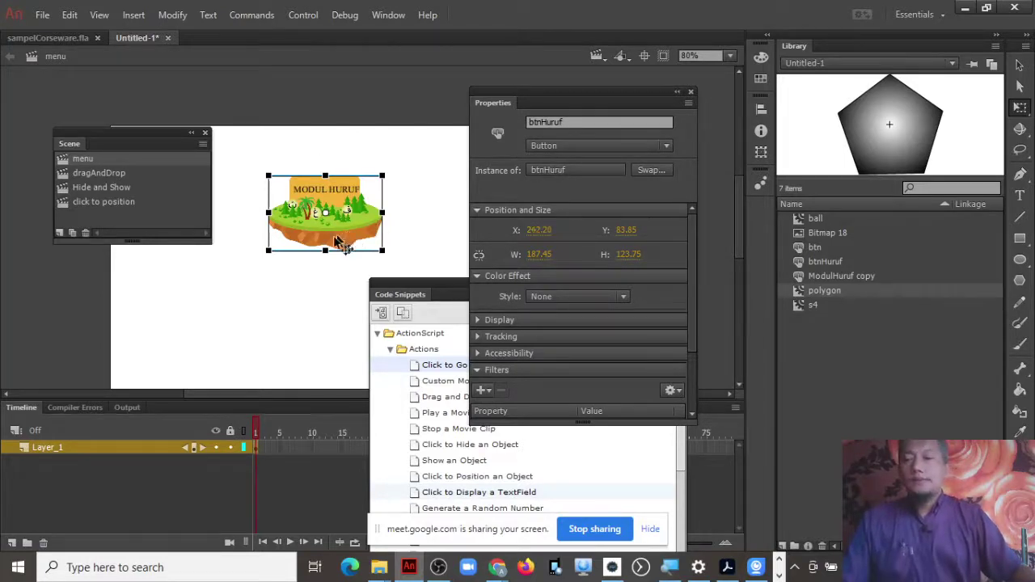
{"action": "left_click_drag", "start_coordinate": [353, 241], "coordinate": [319, 240]}
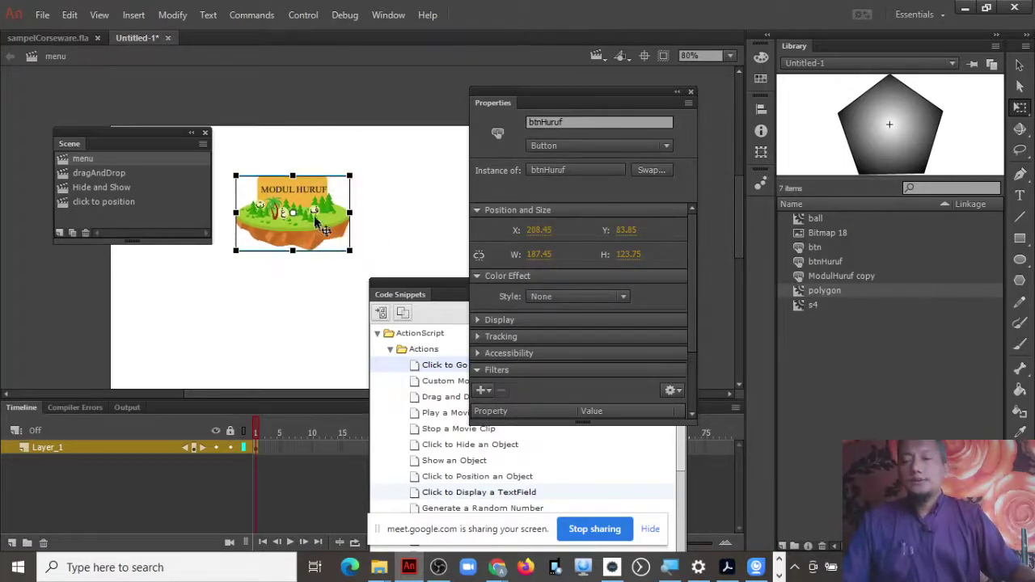
{"action": "right_click", "coordinate": [303, 191]}
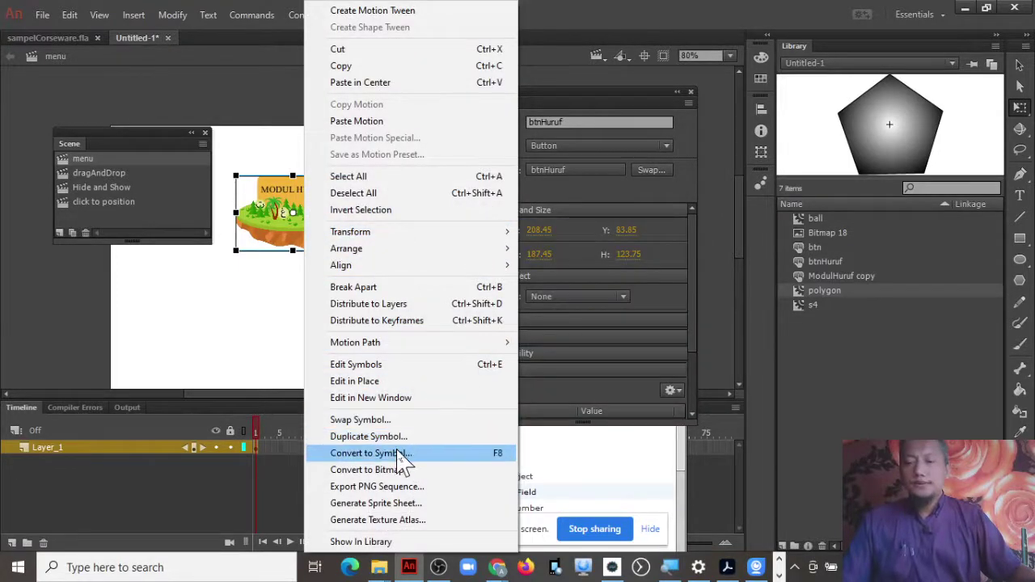
{"action": "left_click", "coordinate": [365, 453]}
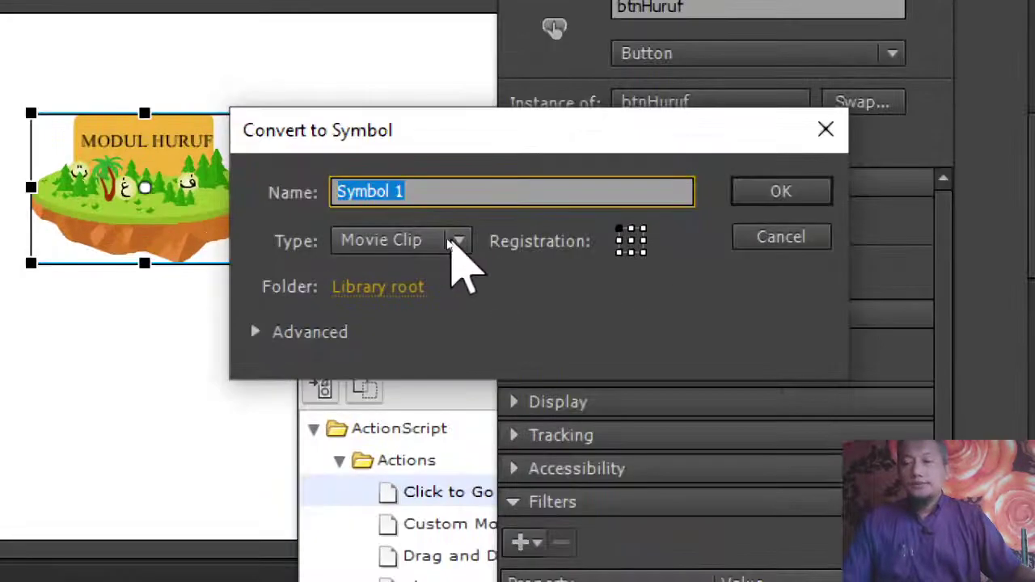
{"action": "left_click", "coordinate": [449, 240]}
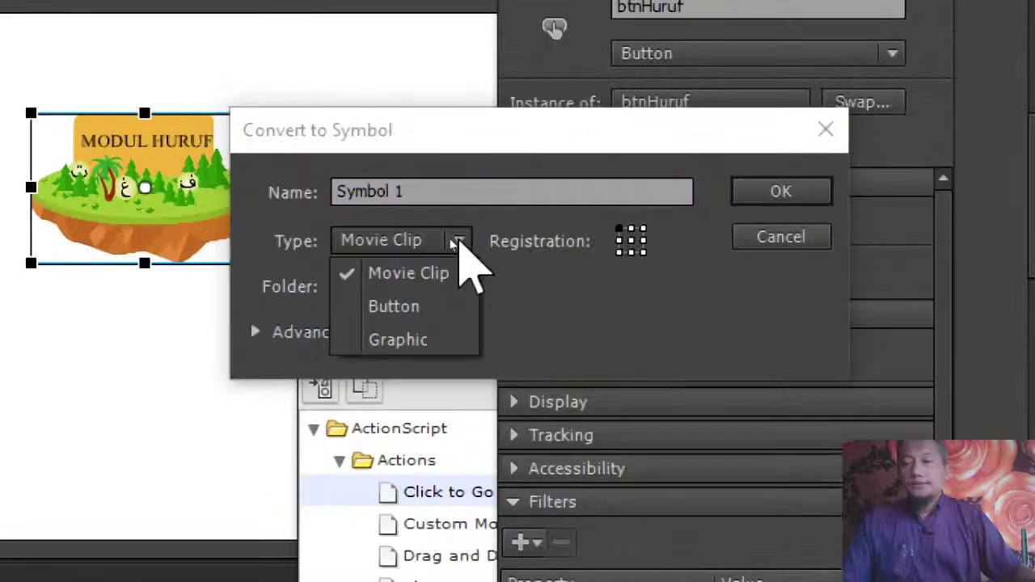
{"action": "left_click", "coordinate": [420, 311]}
{"action": "left_click", "coordinate": [772, 240]}
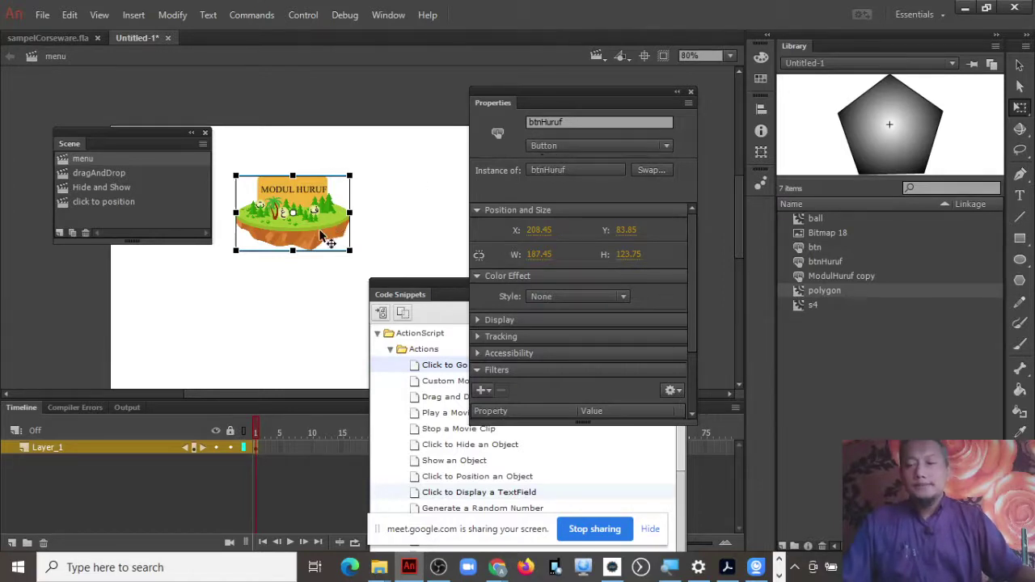
Move the MODUL HURUF button to about X 196, Y 71, and set its instance name to dragNDrop_btn
{"action": "left_click_drag", "start_coordinate": [340, 234], "coordinate": [331, 226]}
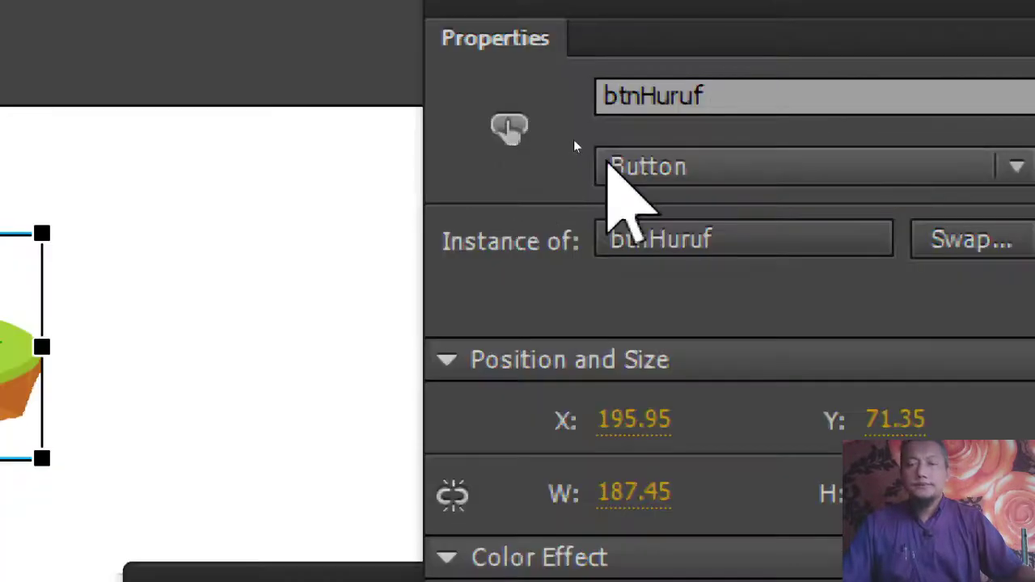
{"action": "left_click", "coordinate": [572, 119]}
{"action": "double_click", "coordinate": [730, 91]}
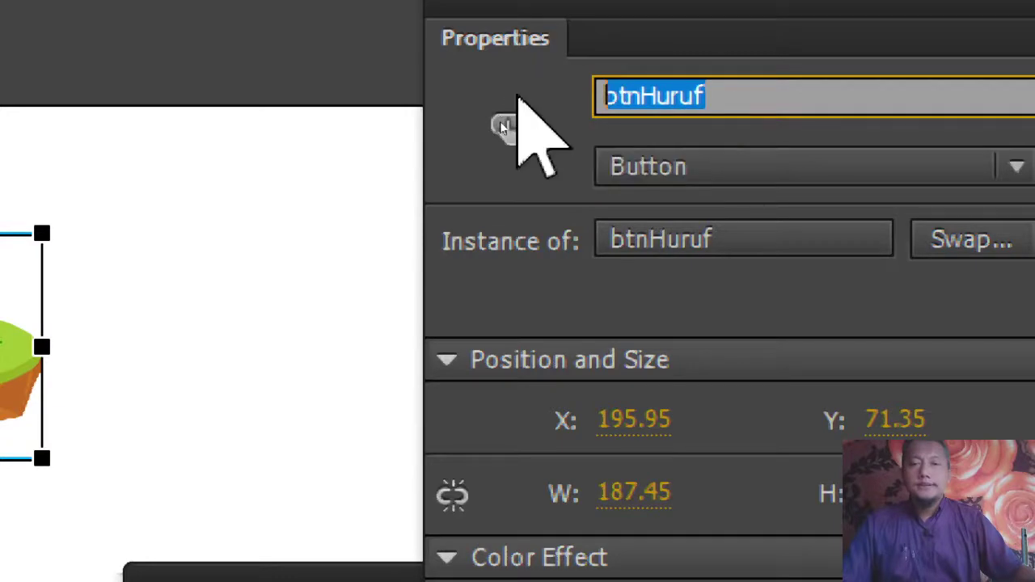
{"action": "type", "text": "dra"}
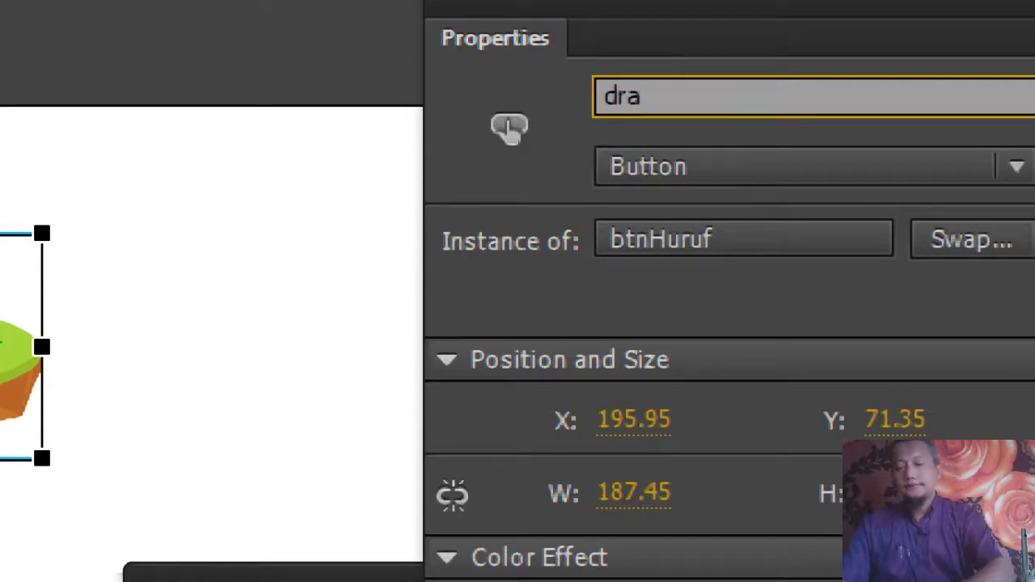
{"action": "type", "text": "g"}
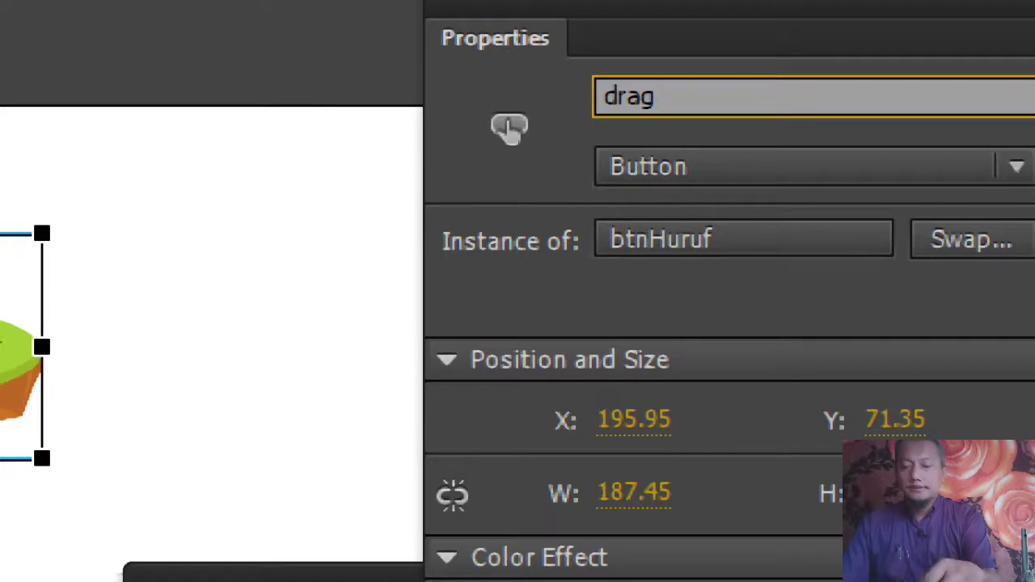
{"action": "type", "text": "ND"}
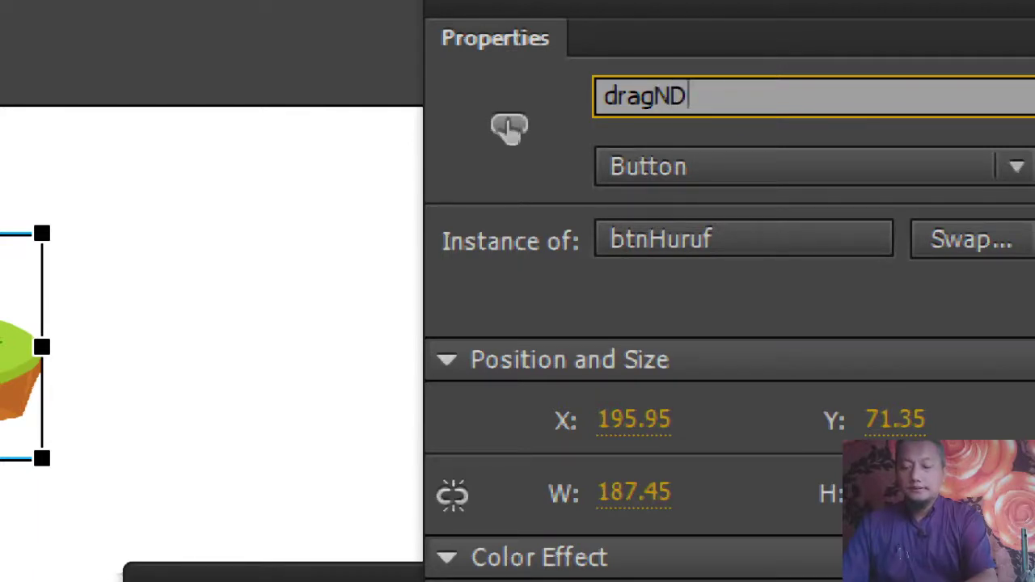
{"action": "type", "text": "rop"}
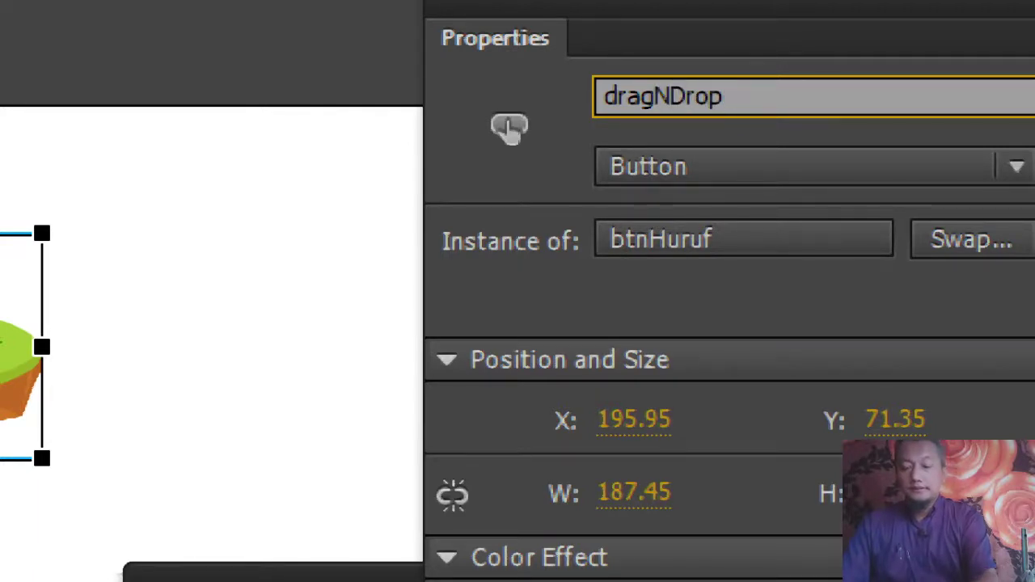
{"action": "type", "text": "_btn"}
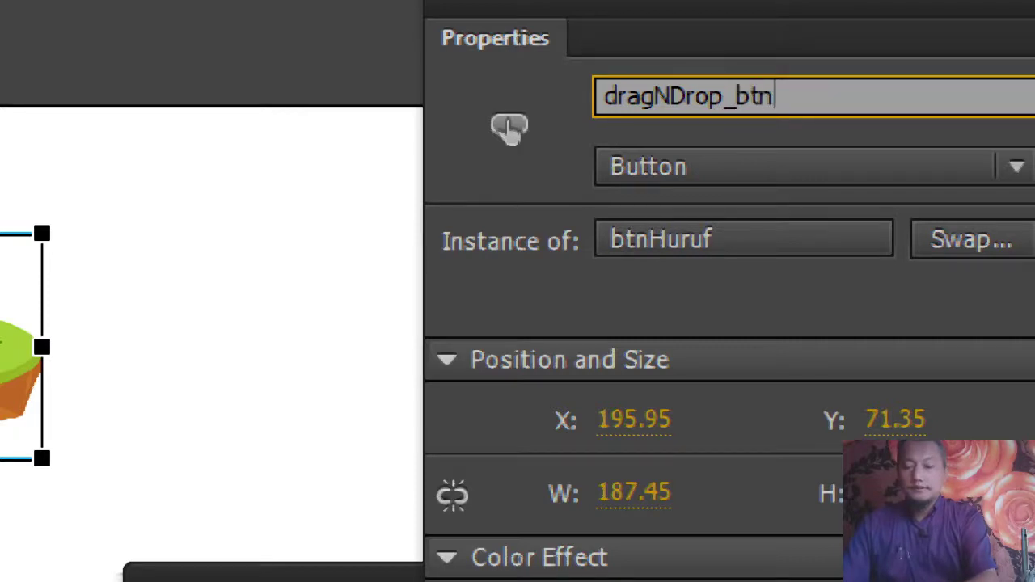
{"action": "key", "text": "Return"}
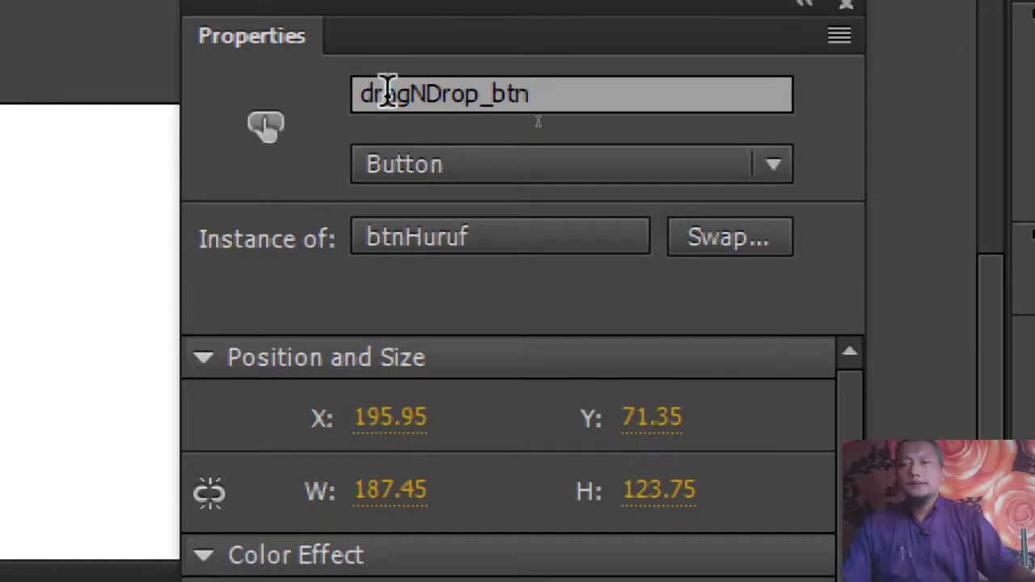
Change the MODUL HURUF button's instance name to toDragNDrop_btn
{"action": "left_click", "coordinate": [382, 93]}
{"action": "type", "text": "t"}
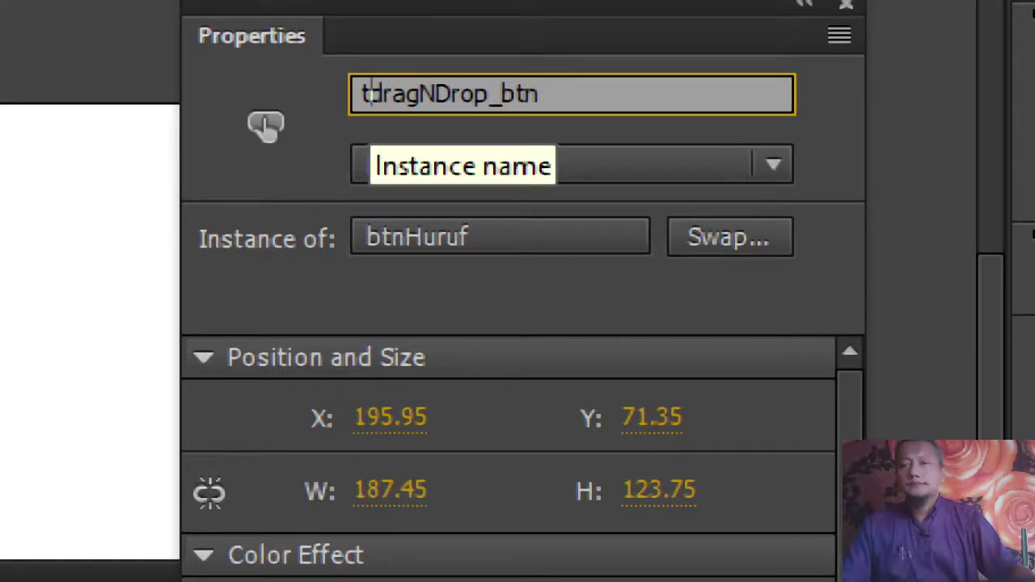
{"action": "type", "text": "o"}
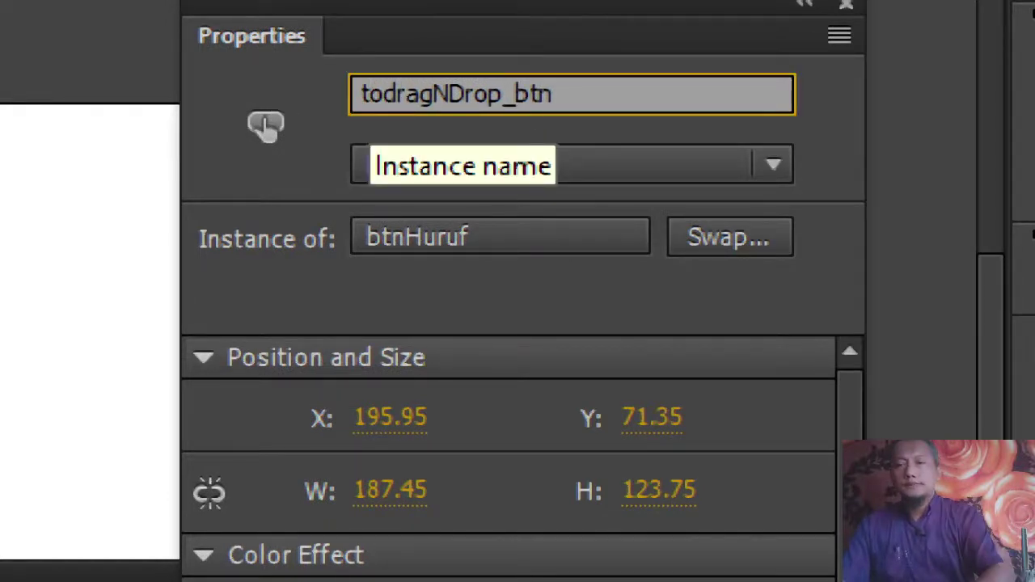
{"action": "key", "text": "Delete"}
{"action": "key", "text": "Delete"}
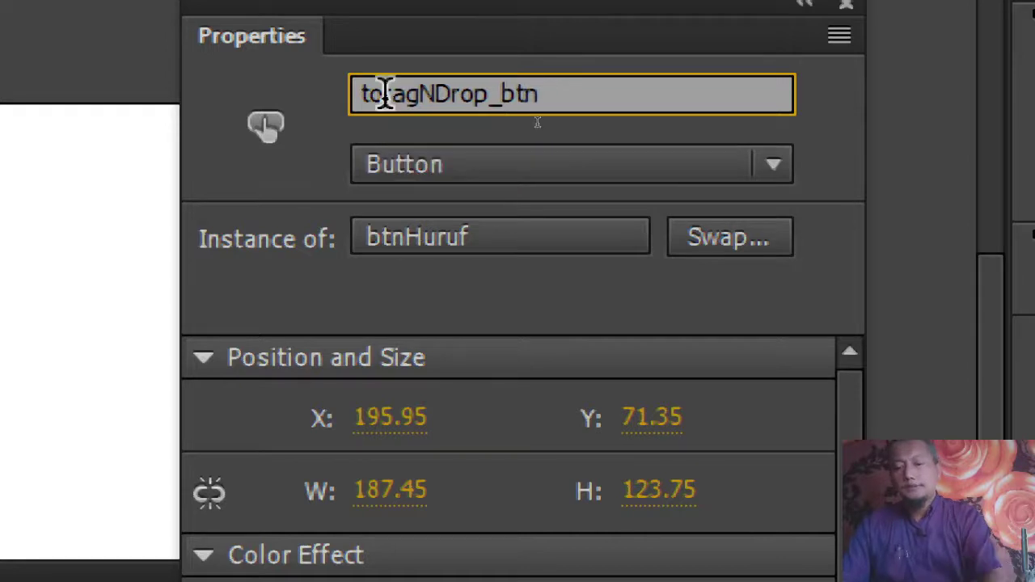
{"action": "type", "text": "Dr"}
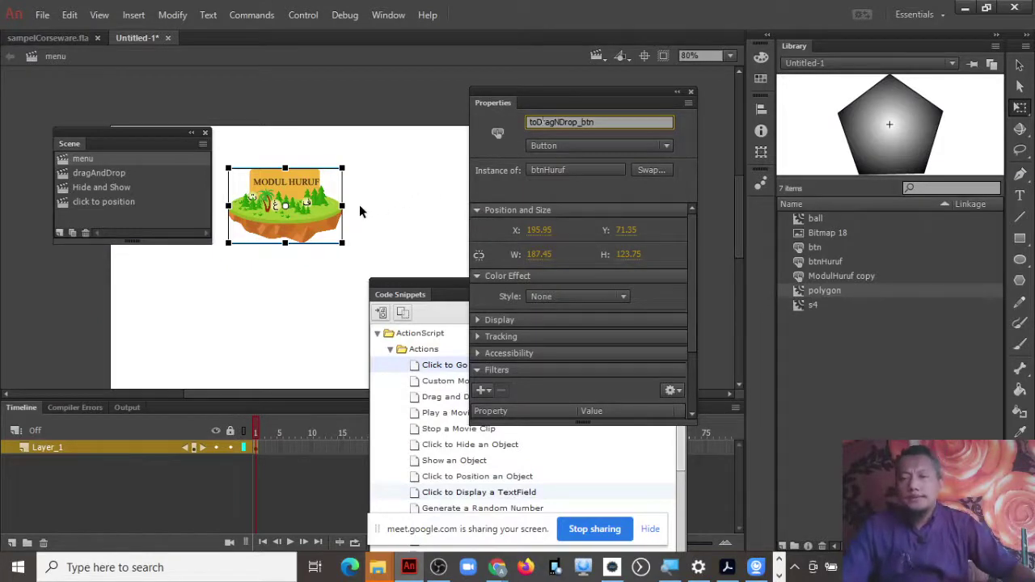
{"action": "key", "text": "Return"}
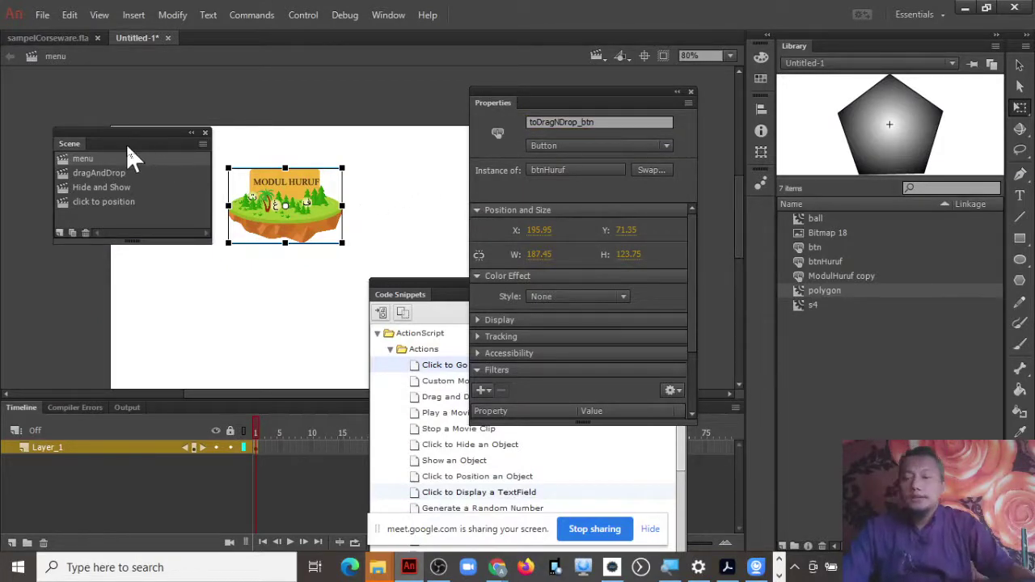
Move the scene list clear of the MODUL HURUF button and shift the button to about X 200, Y 88, in the menu scene
{"action": "left_click_drag", "start_coordinate": [129, 132], "coordinate": [64, 103]}
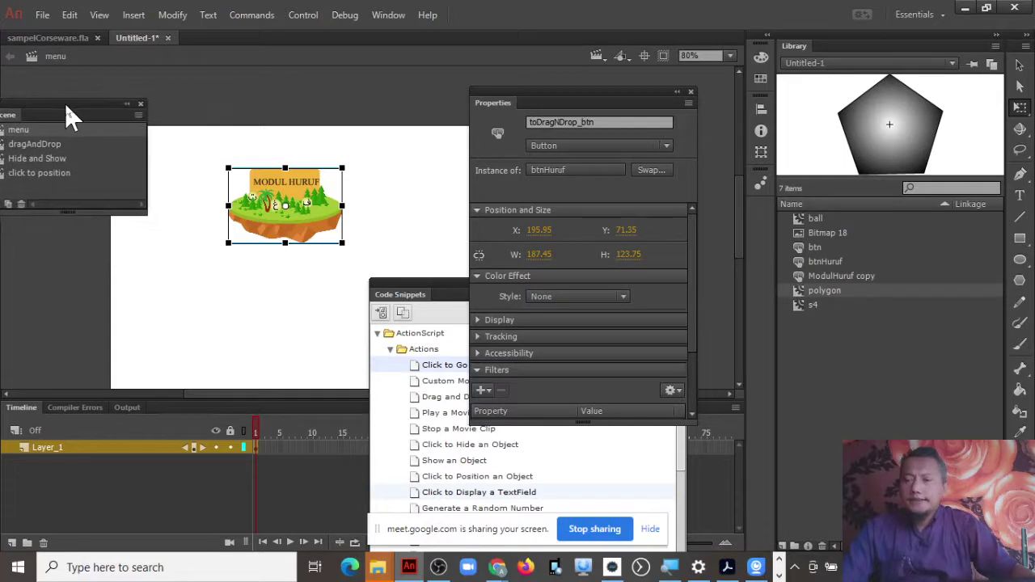
{"action": "mouse_move", "coordinate": [320, 223]}
{"action": "left_mouse_down"}
{"action": "mouse_move", "coordinate": [353, 233]}
{"action": "mouse_move", "coordinate": [322, 234]}
{"action": "left_mouse_up"}
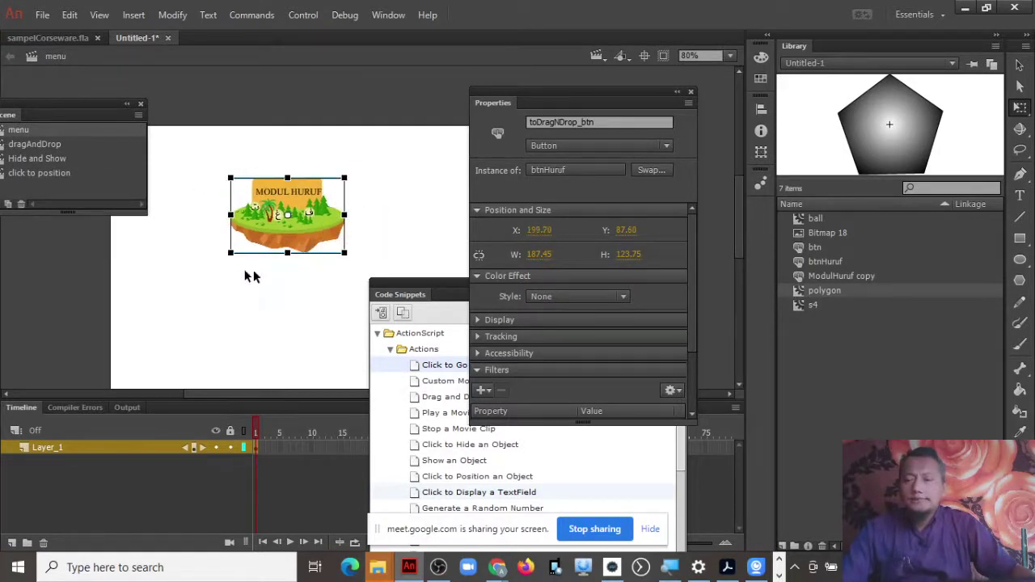
{"action": "left_click", "coordinate": [26, 144]}
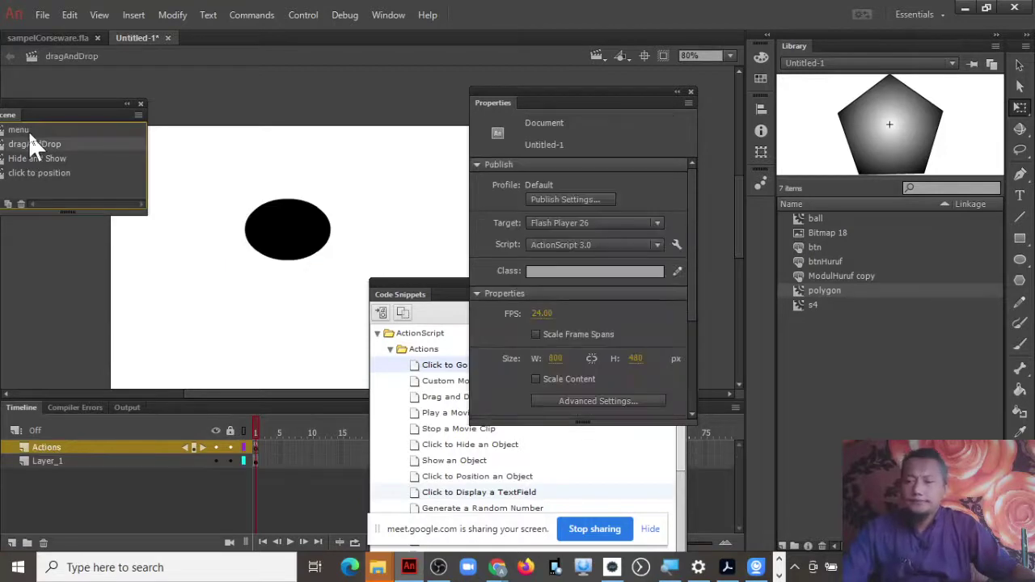
{"action": "left_click", "coordinate": [28, 131]}
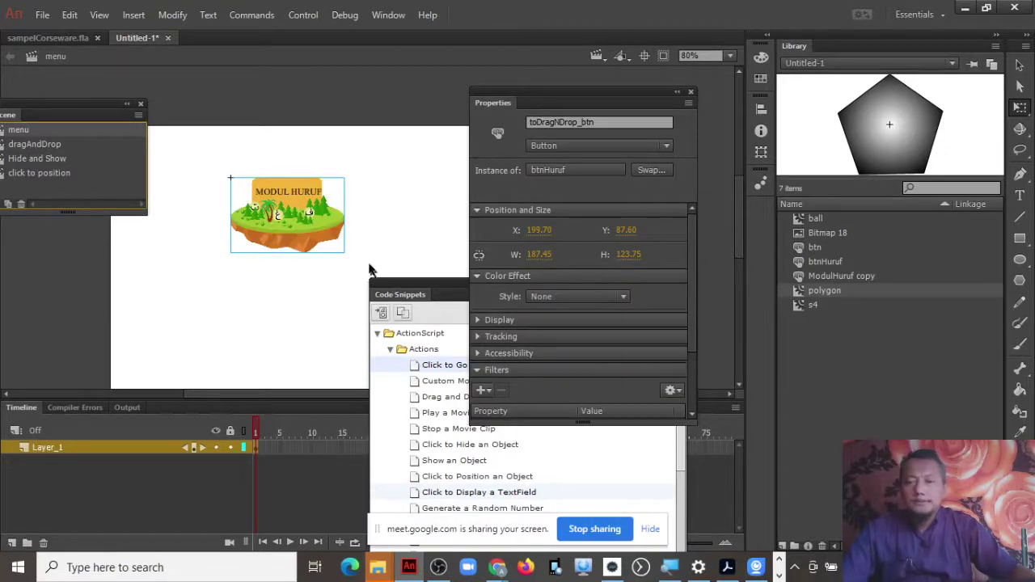
Apply the Timeline Navigation code snippet "Click to Go to Scene and Play" to the toDragNDrop_btn button
{"action": "left_click", "coordinate": [457, 295]}
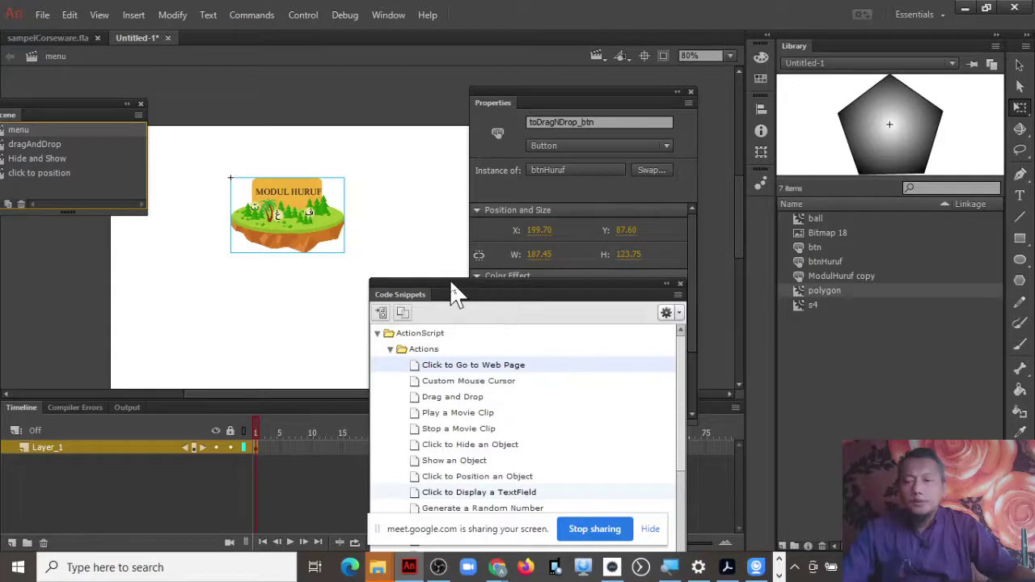
{"action": "left_click", "coordinate": [391, 17]}
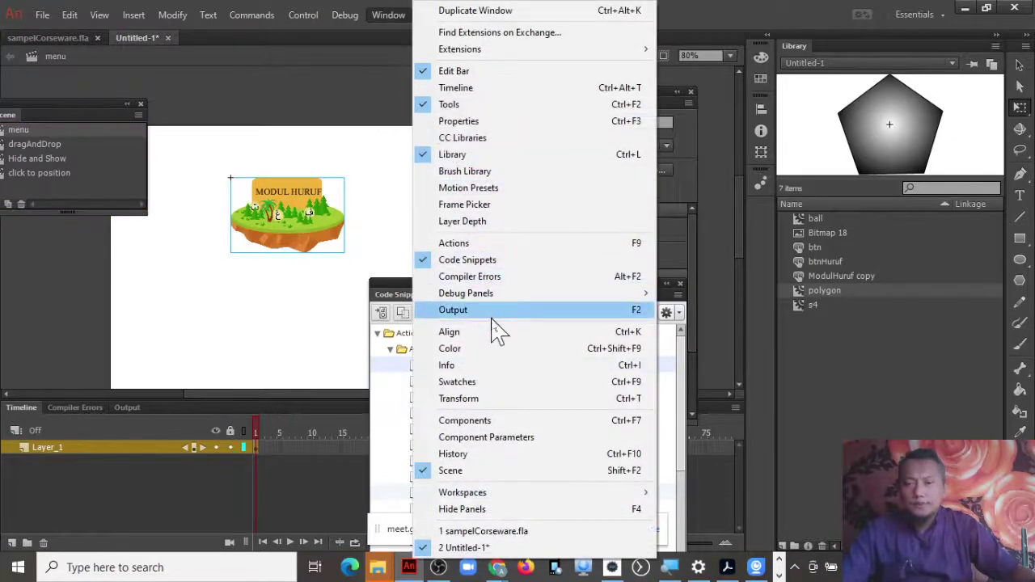
{"action": "left_click", "coordinate": [396, 291]}
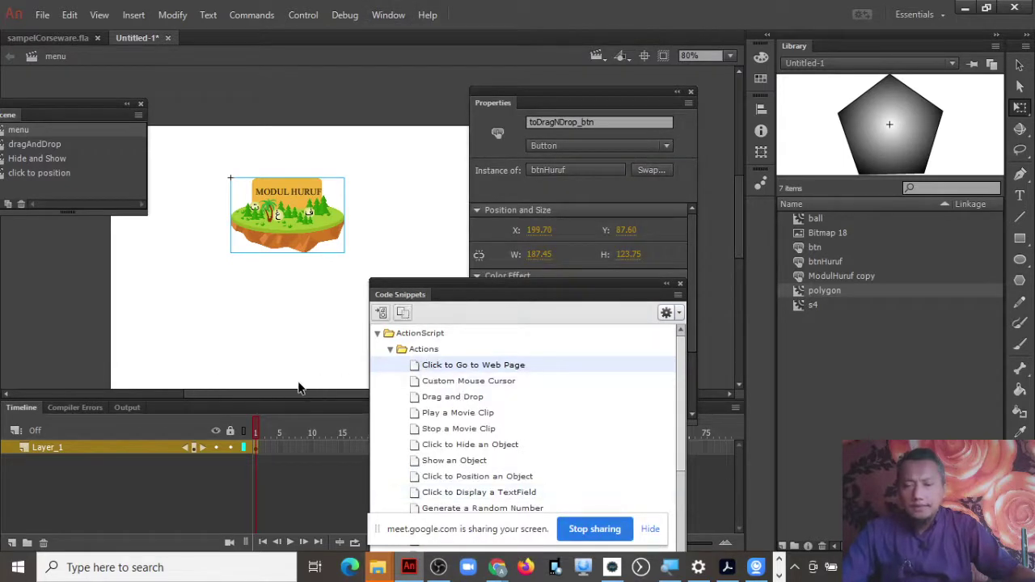
{"action": "left_click", "coordinate": [391, 349]}
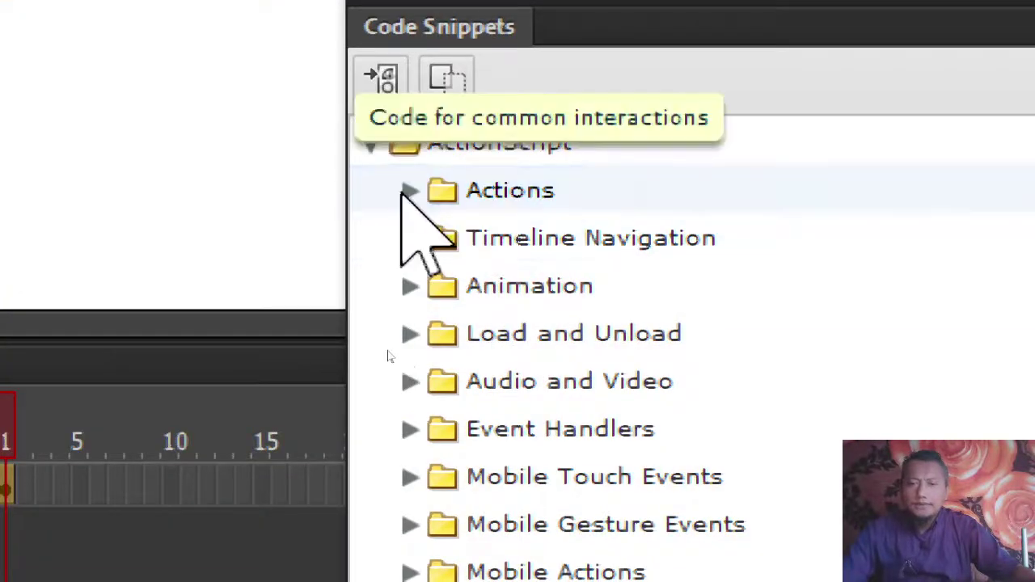
{"action": "left_click", "coordinate": [410, 239]}
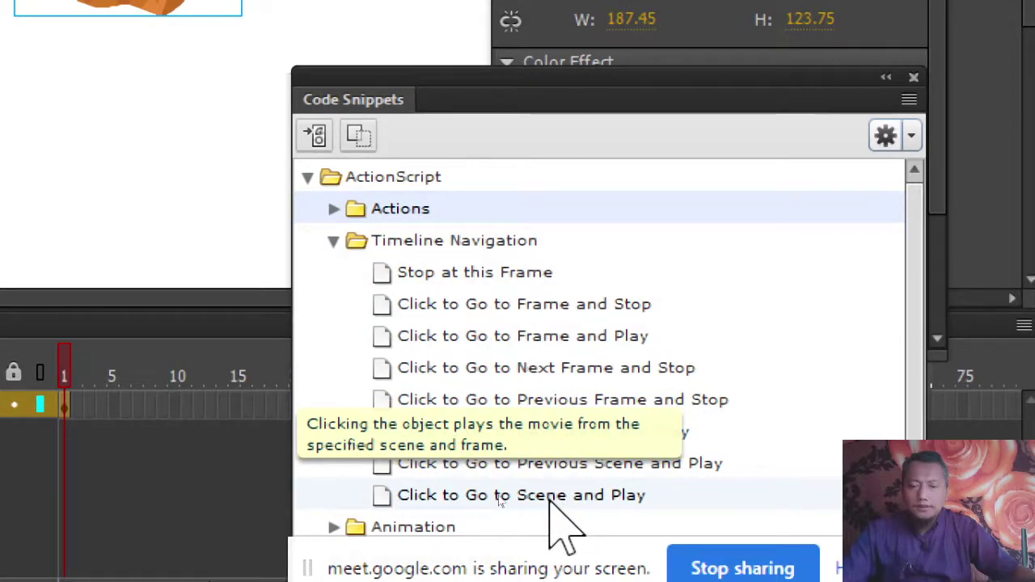
{"action": "double_click", "coordinate": [499, 497]}
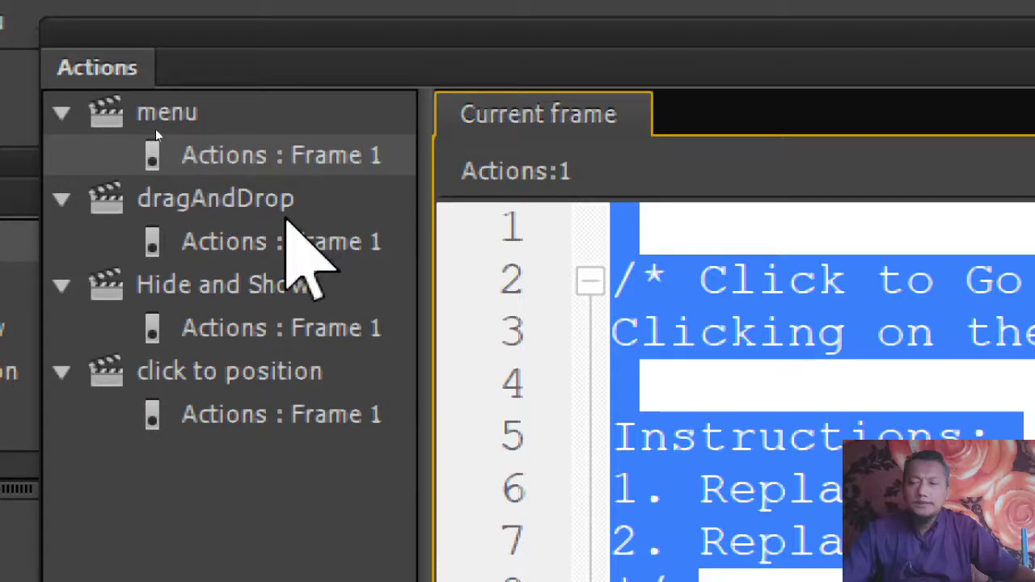
Review the frame 1 scripts of the dragAndDrop, Hide and Show, and click to position scenes, and return to the menu scene's script
{"action": "left_click", "coordinate": [279, 241]}
{"action": "left_click", "coordinate": [267, 327]}
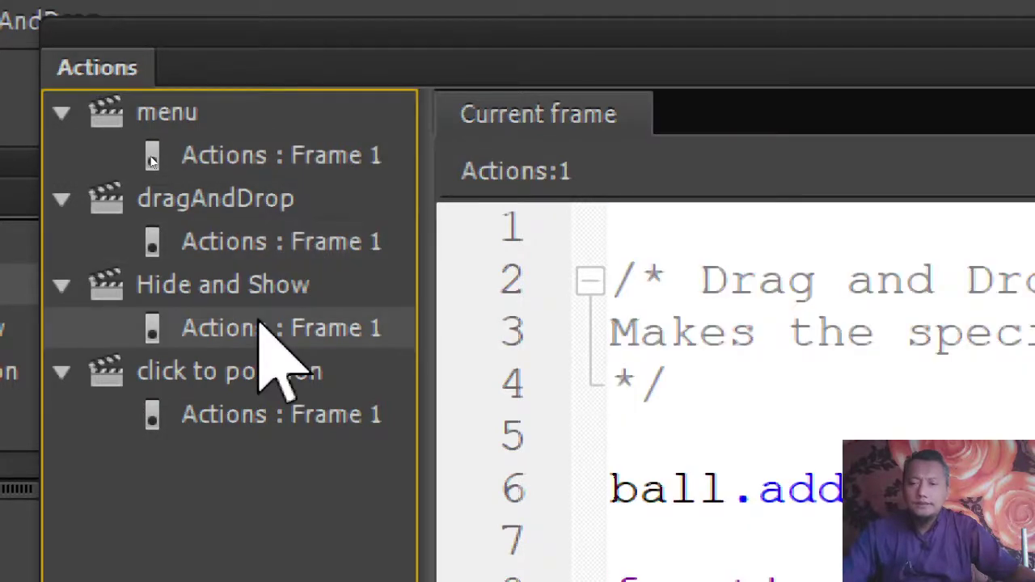
{"action": "left_click", "coordinate": [257, 413]}
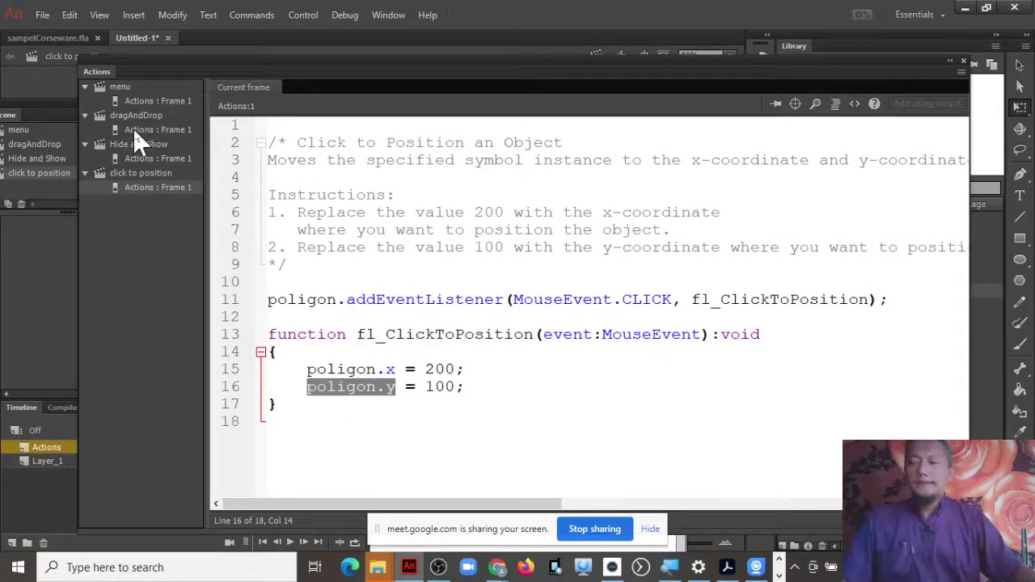
{"action": "left_click", "coordinate": [132, 101]}
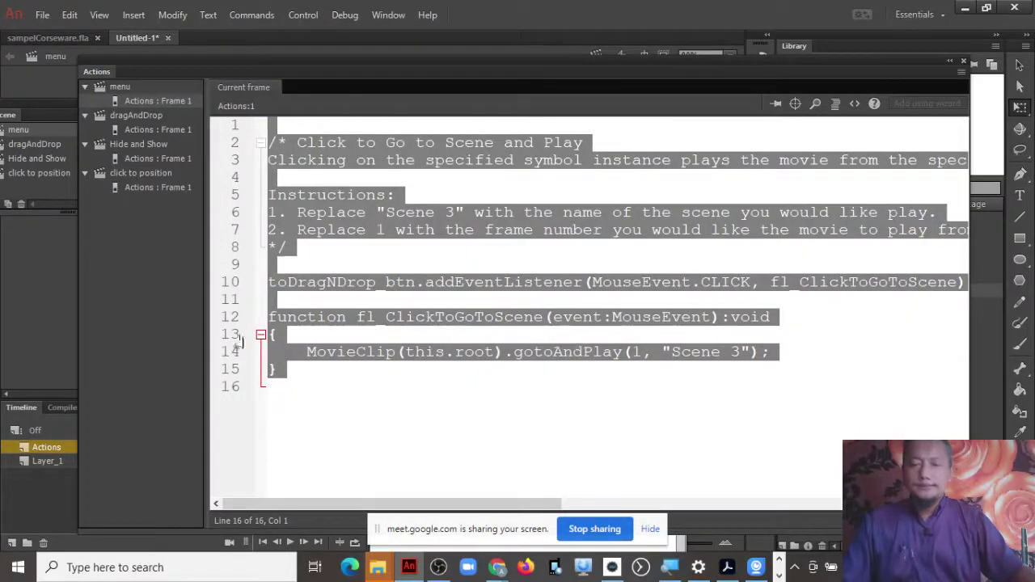
Bring the scene list into full view, copy the dragAndDrop scene's name, and return to the menu scene
{"action": "left_click", "coordinate": [526, 356]}
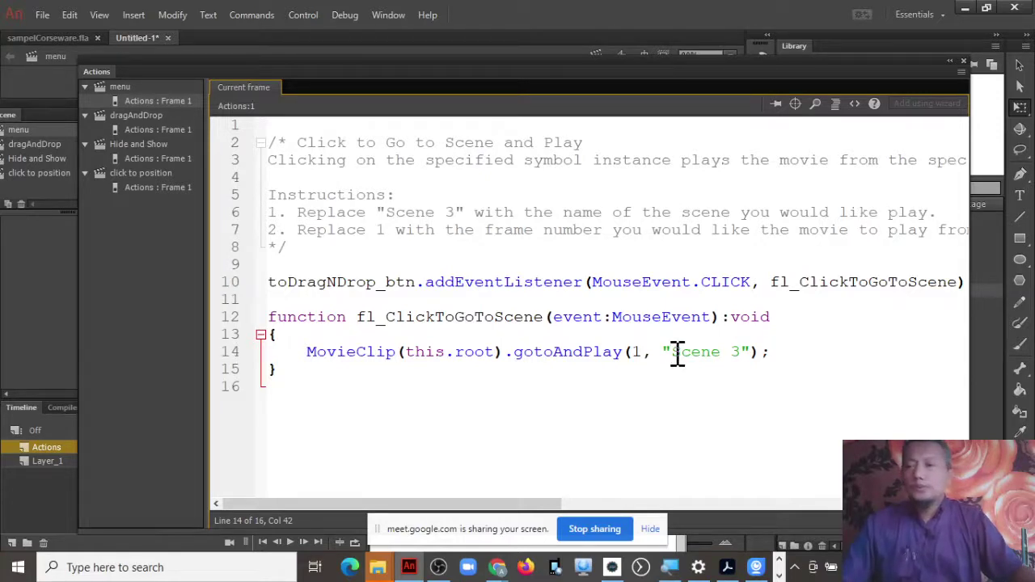
{"action": "left_click", "coordinate": [43, 119]}
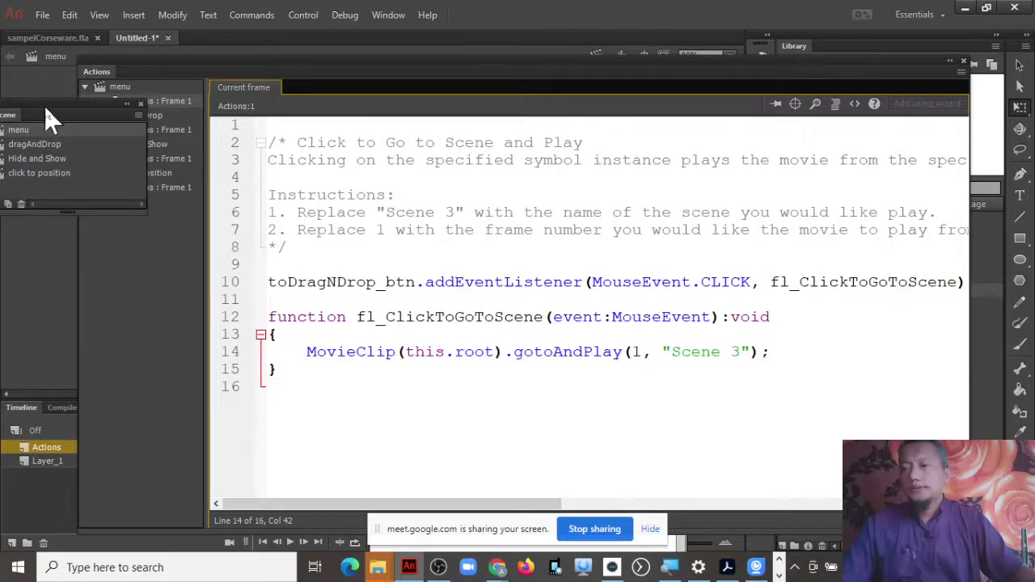
{"action": "left_click_drag", "start_coordinate": [45, 103], "coordinate": [195, 144]}
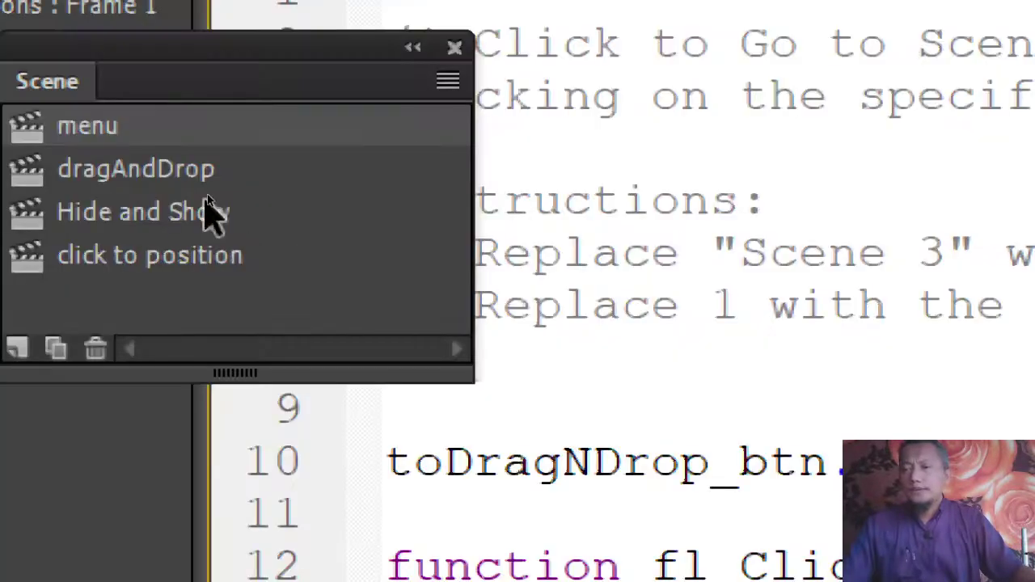
{"action": "left_click", "coordinate": [197, 187]}
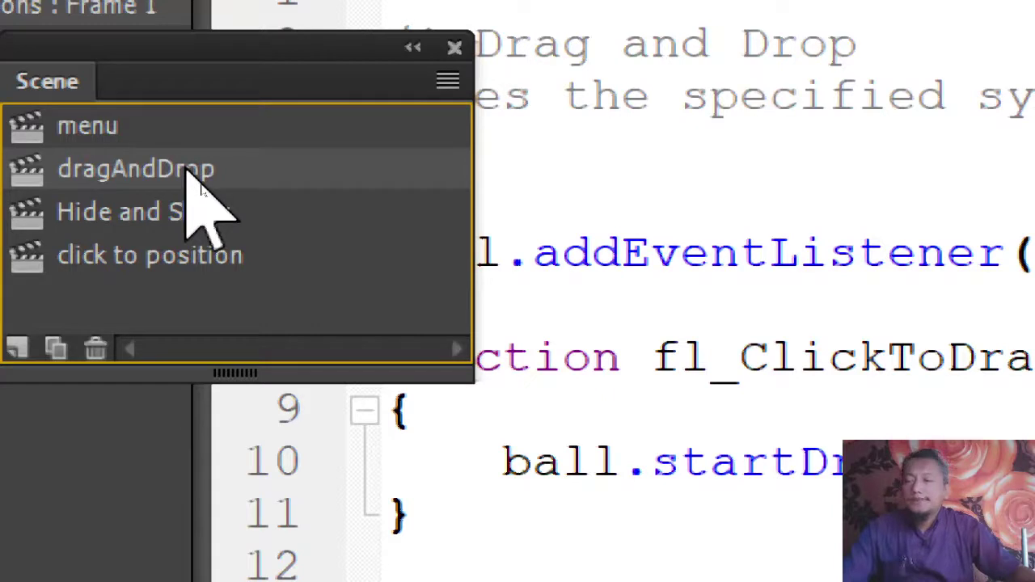
{"action": "double_click", "coordinate": [196, 164]}
{"action": "key", "text": "ctrl+c"}
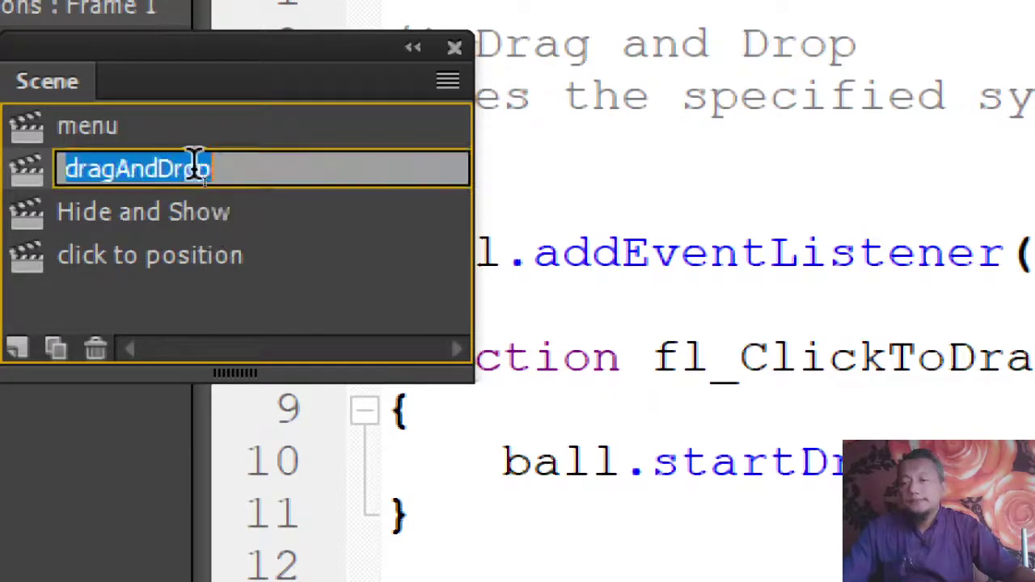
{"action": "left_click", "coordinate": [96, 129]}
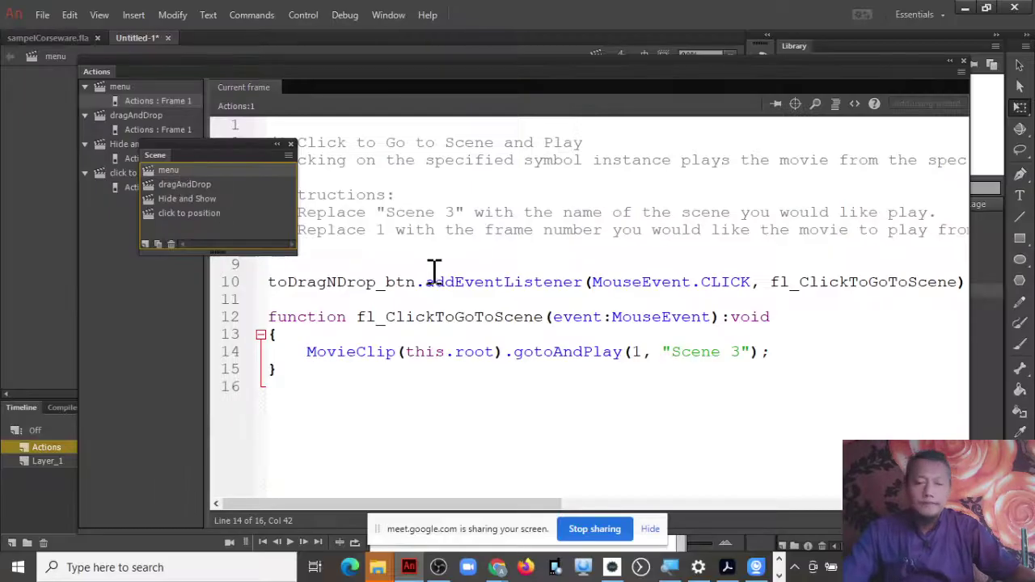
Replace "Scene 3" in the menu script's gotoAndPlay call with the copied name dragAndDrop and close the script editor
{"action": "left_click", "coordinate": [676, 351]}
{"action": "left_click_drag", "start_coordinate": [676, 351], "coordinate": [739, 358]}
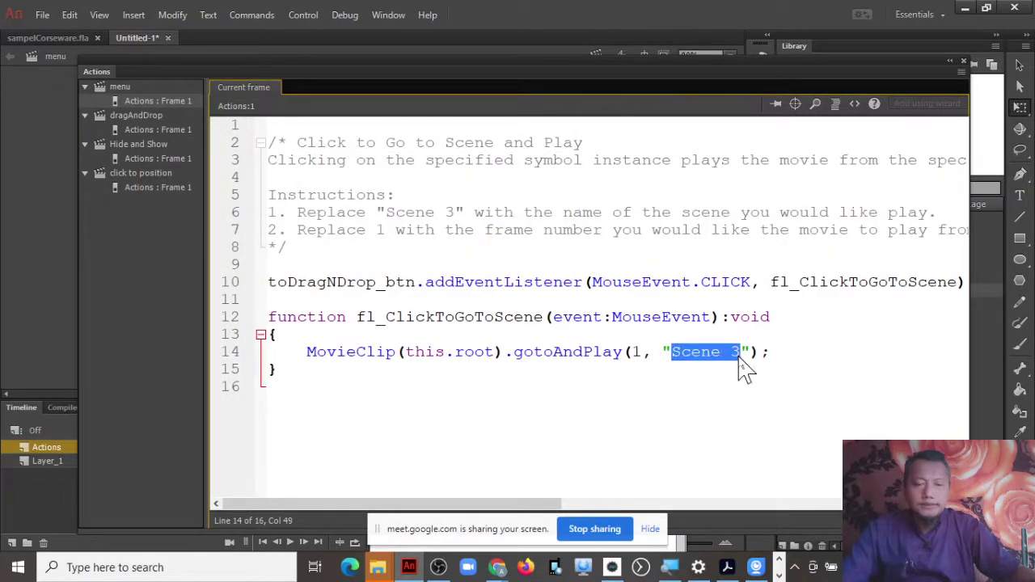
{"action": "key", "text": "ctrl+v"}
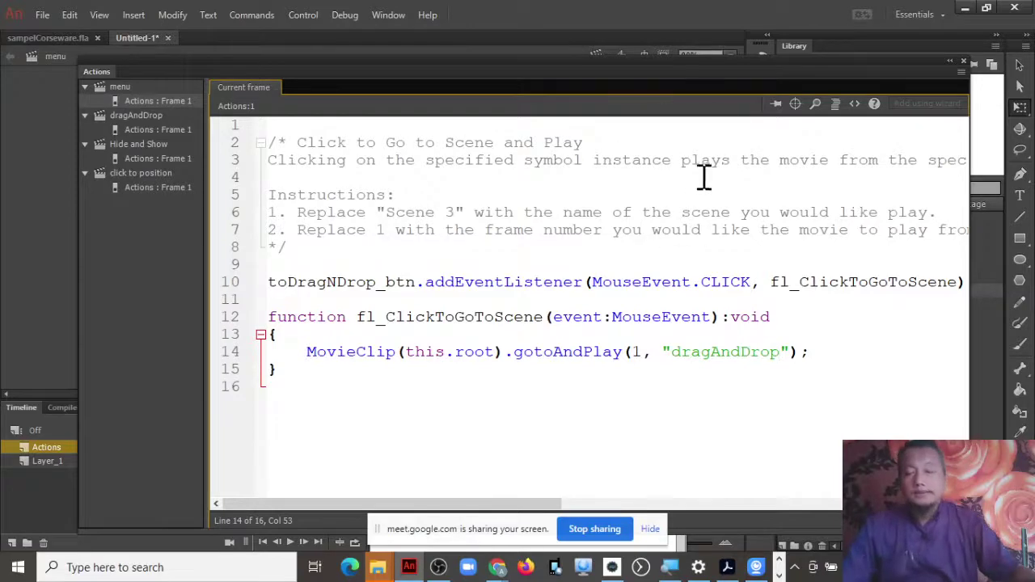
{"action": "left_click", "coordinate": [963, 62]}
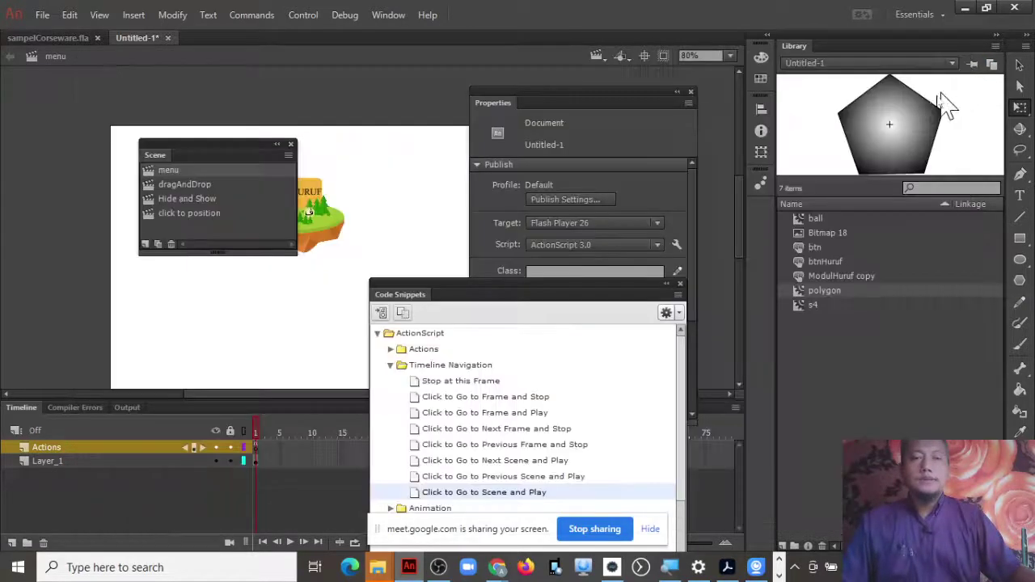
View the dragAndDrop, Hide and Show, and click to position scenes, and return to the menu scene
{"action": "left_click", "coordinate": [201, 184]}
{"action": "left_click", "coordinate": [201, 198]}
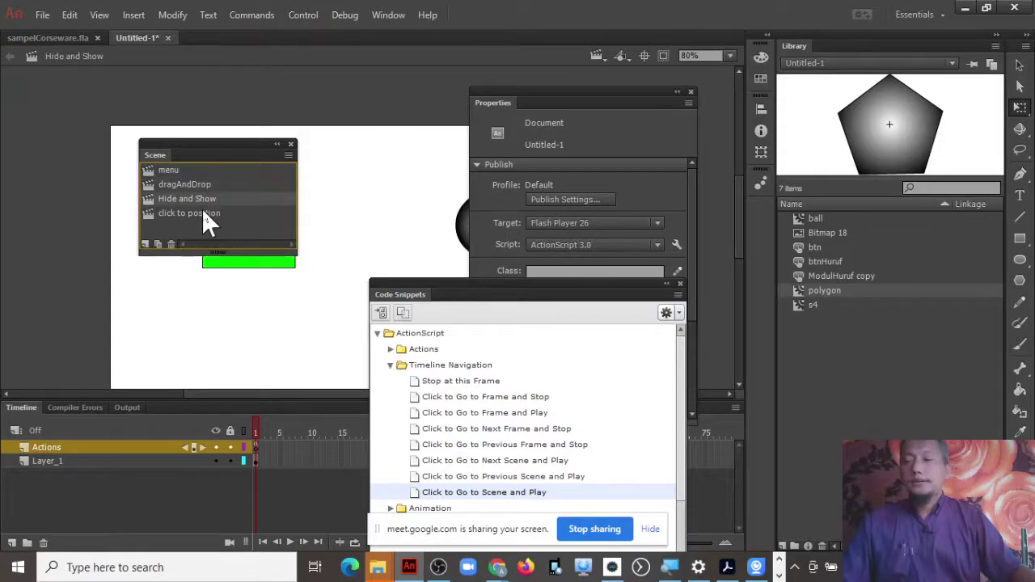
{"action": "left_click", "coordinate": [202, 212]}
{"action": "left_click", "coordinate": [203, 199]}
{"action": "left_click", "coordinate": [200, 186]}
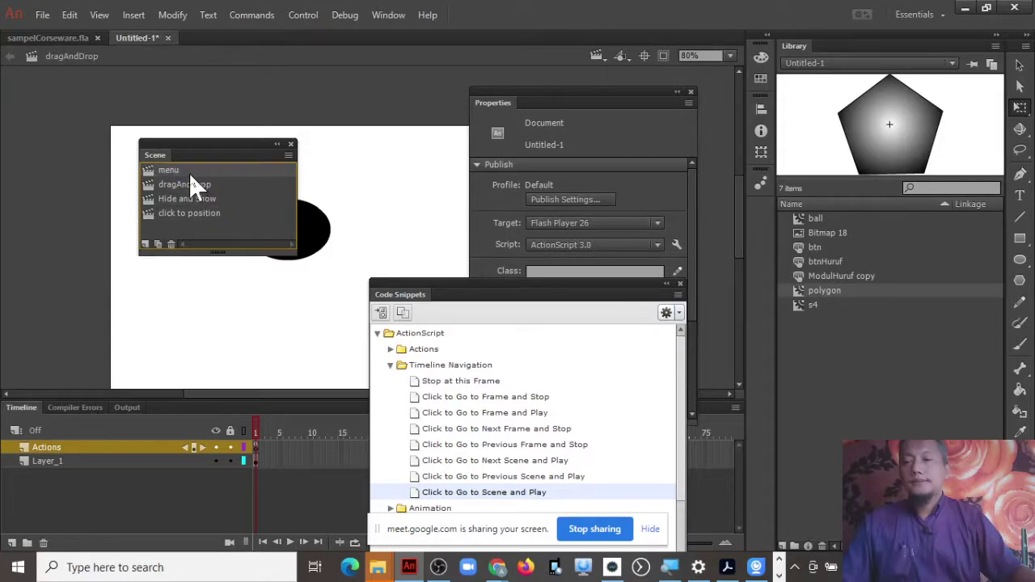
{"action": "left_click", "coordinate": [188, 171]}
Test the movie in Animate from the menu scene, watch how its scenes play, and close the preview
{"action": "left_click", "coordinate": [380, 15]}
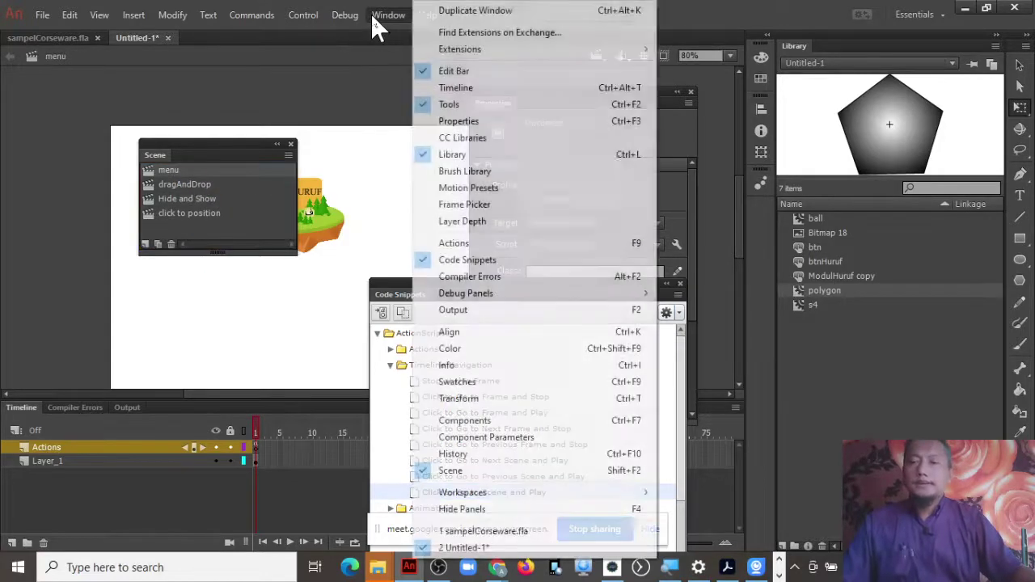
{"action": "mouse_move", "coordinate": [342, 17]}
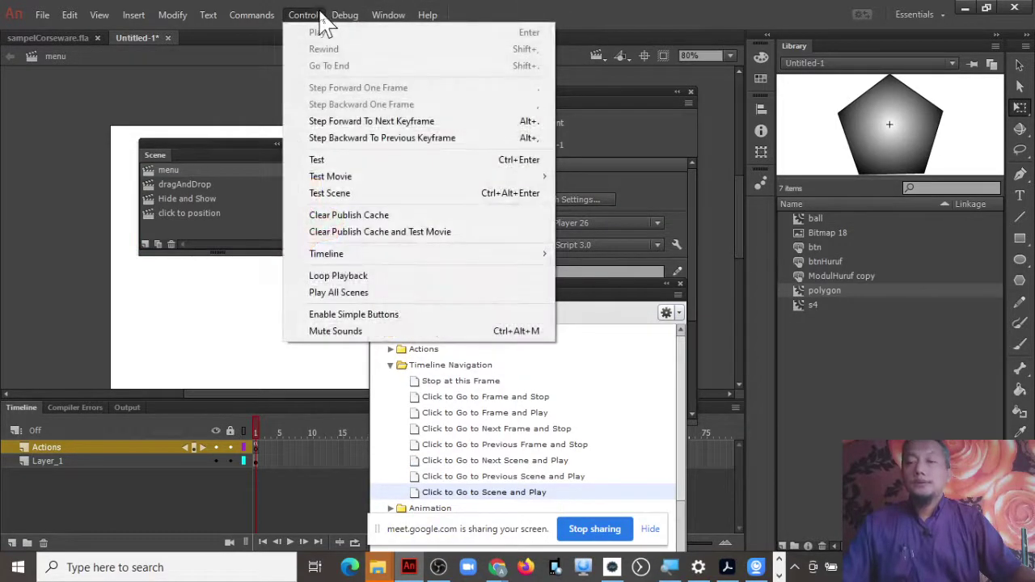
{"action": "left_click", "coordinate": [385, 193]}
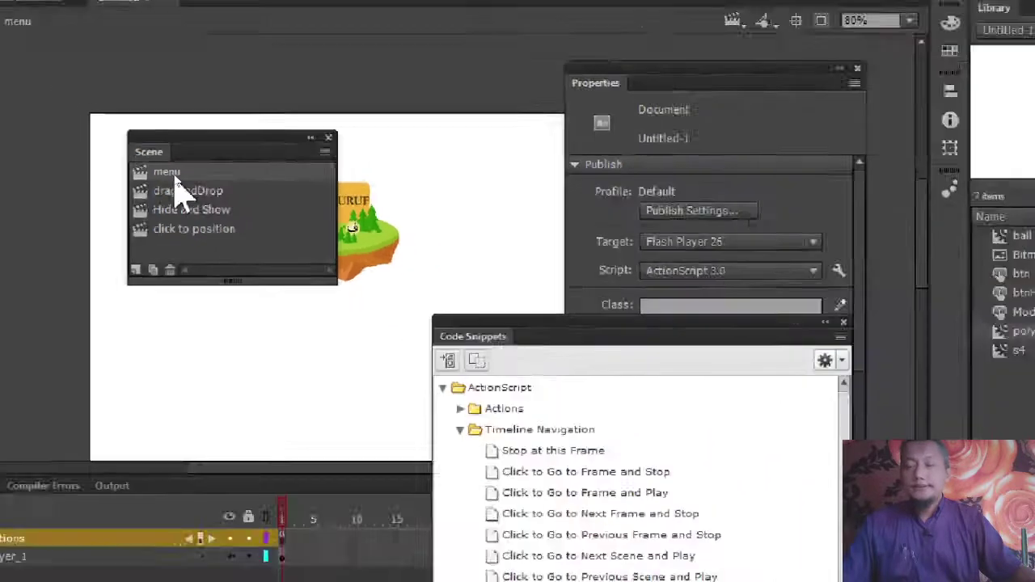
{"action": "left_click", "coordinate": [173, 171]}
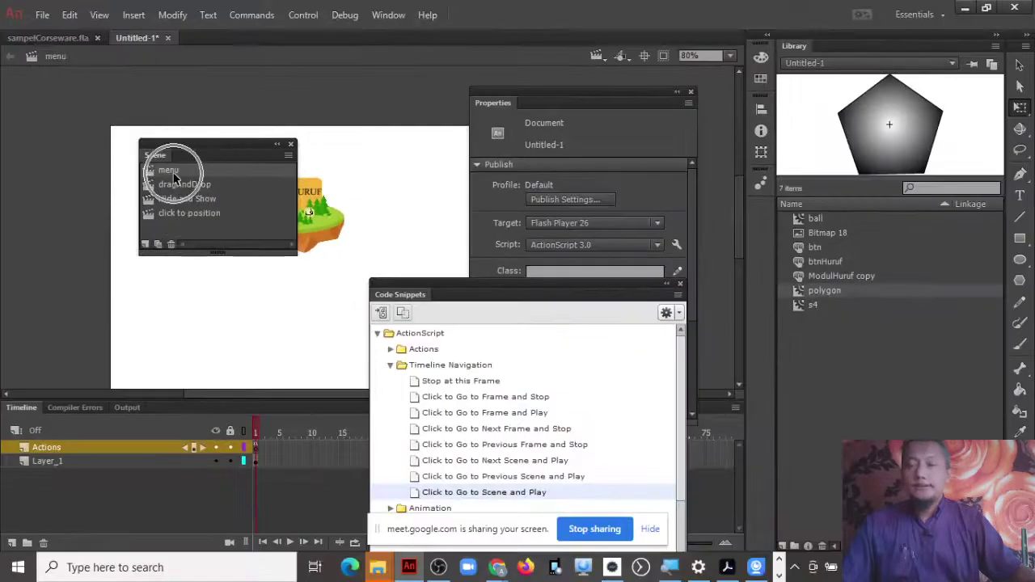
{"action": "left_click", "coordinate": [315, 16]}
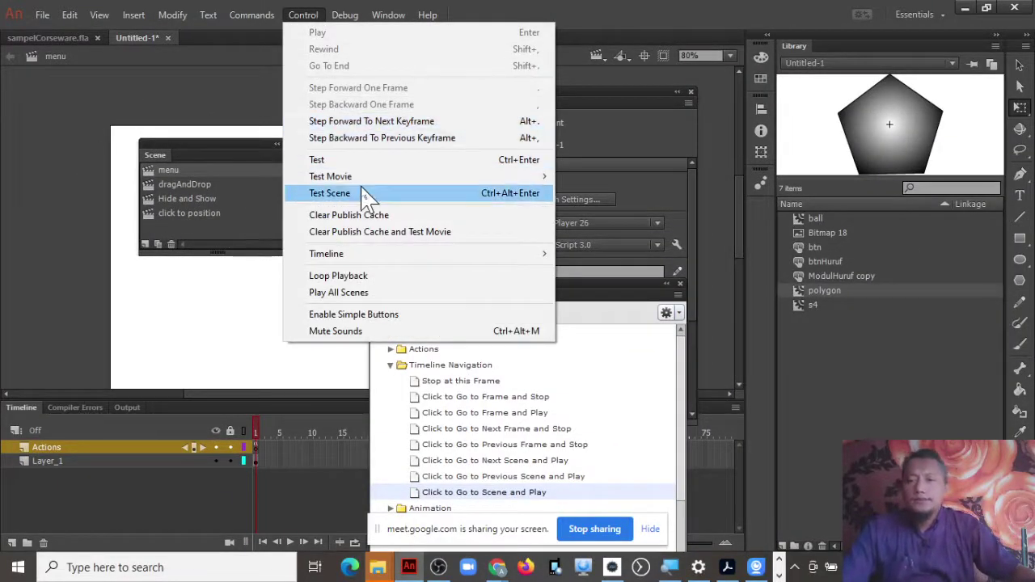
{"action": "mouse_move", "coordinate": [388, 175]}
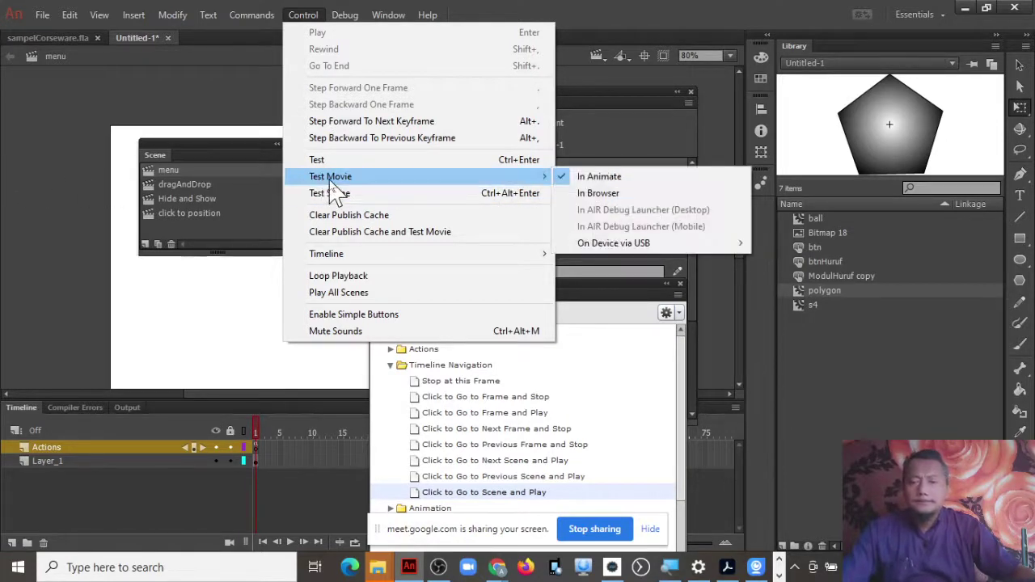
{"action": "left_click", "coordinate": [604, 180]}
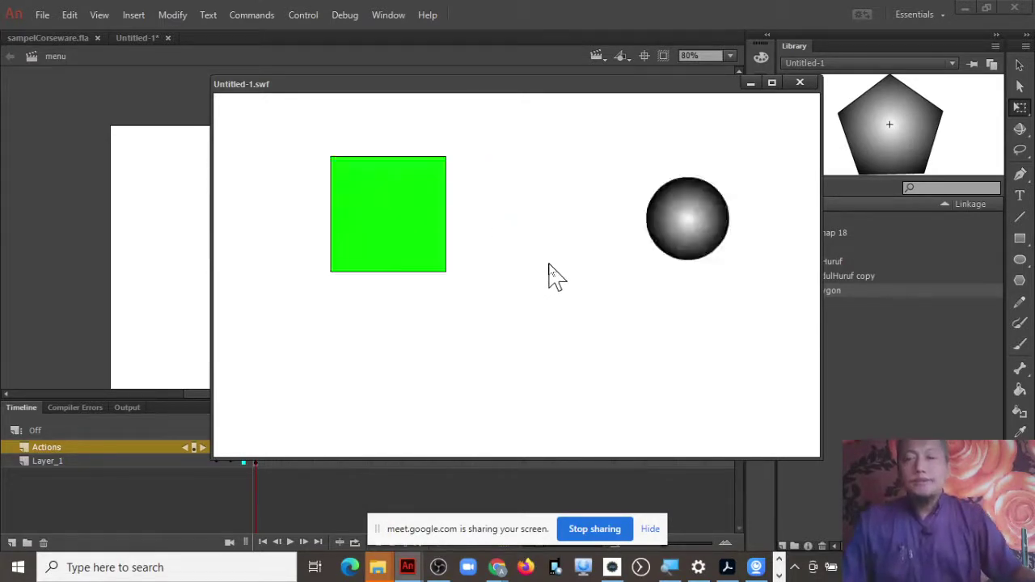
{"action": "left_click", "coordinate": [800, 82]}
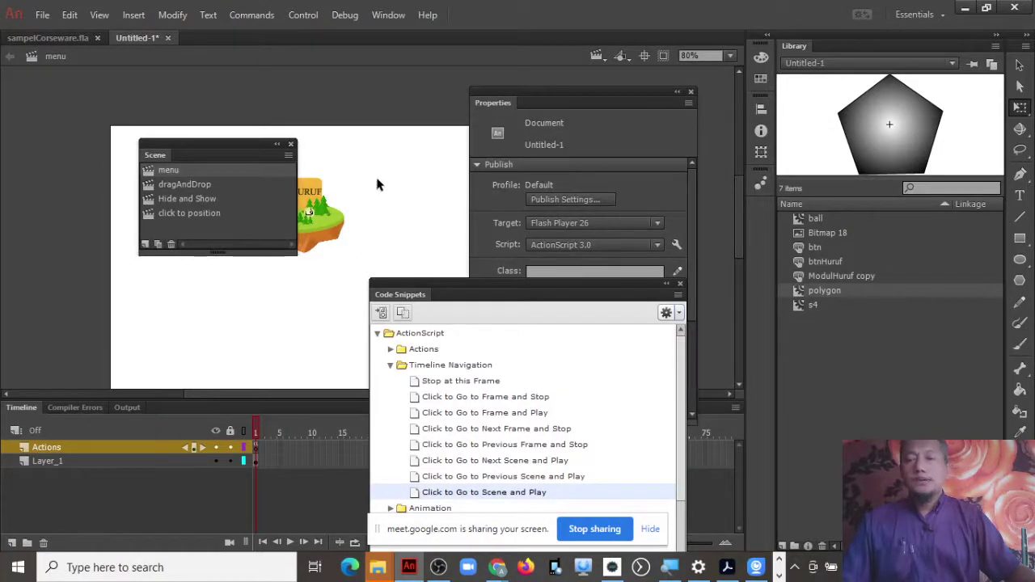
Look through the scenes after menu, move the scene list clear of the artwork, and return to the menu scene
{"action": "left_click", "coordinate": [186, 184]}
{"action": "left_click", "coordinate": [196, 199]}
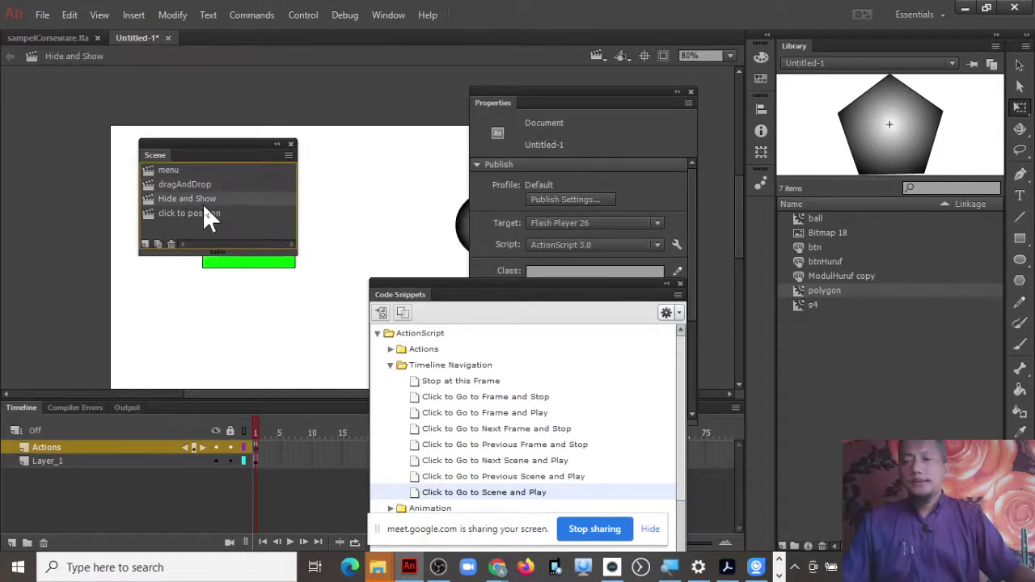
{"action": "left_click", "coordinate": [206, 213]}
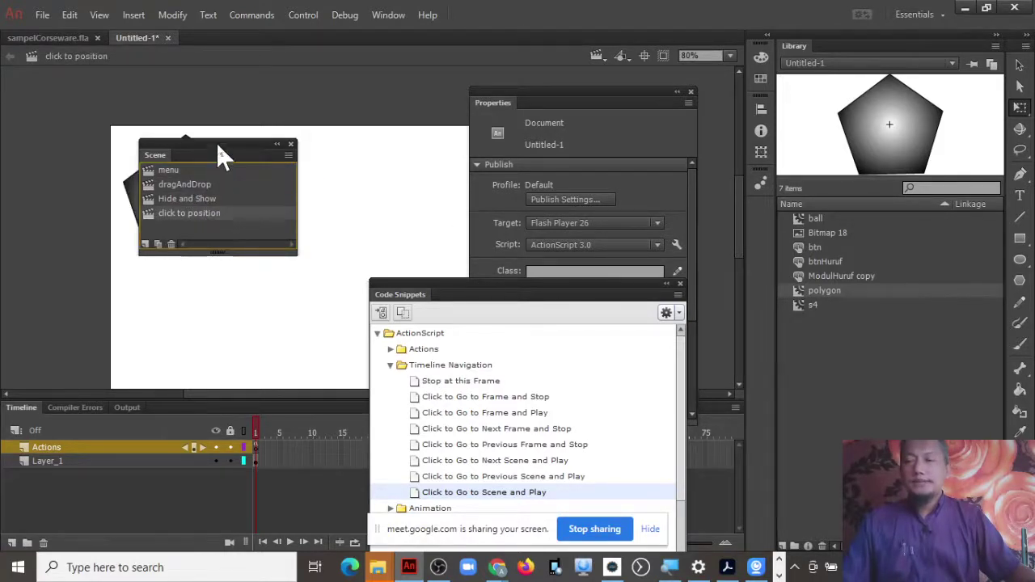
{"action": "left_click_drag", "start_coordinate": [216, 138], "coordinate": [135, 278]}
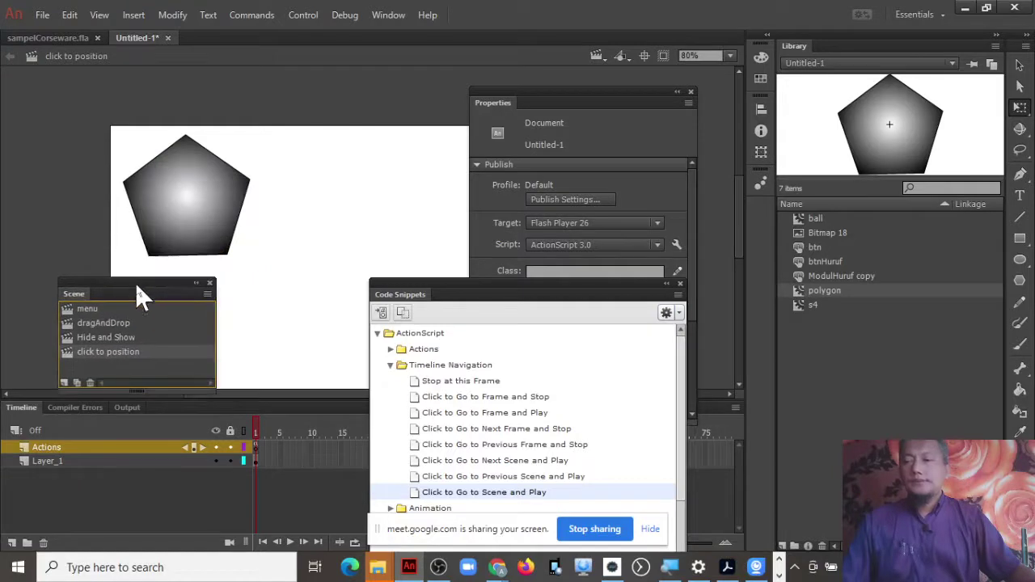
{"action": "left_click", "coordinate": [126, 308]}
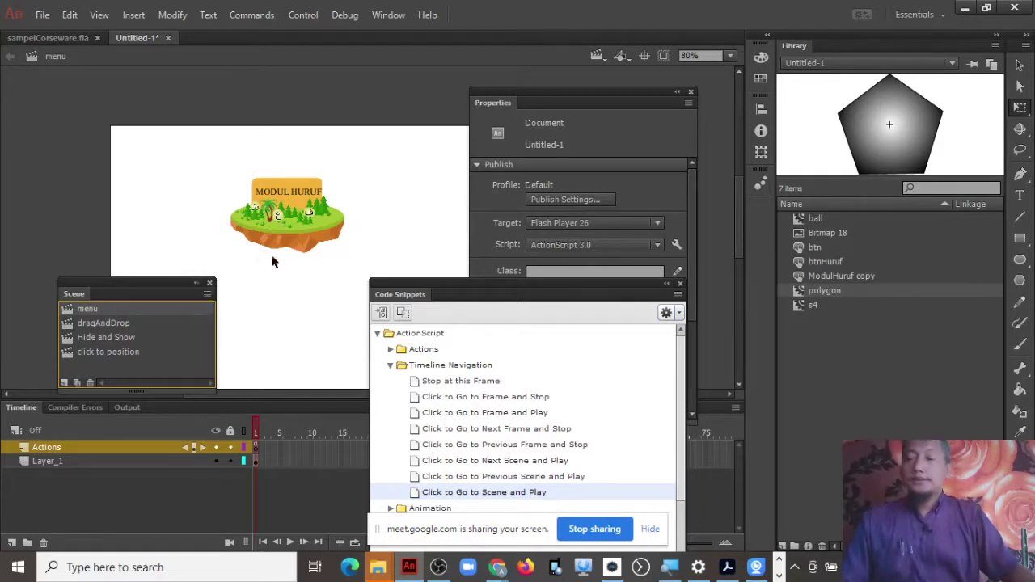
Apply the Timeline Navigation code snippet "Stop at this Frame" in the menu scene and collapse its comment block
{"action": "left_click", "coordinate": [311, 245]}
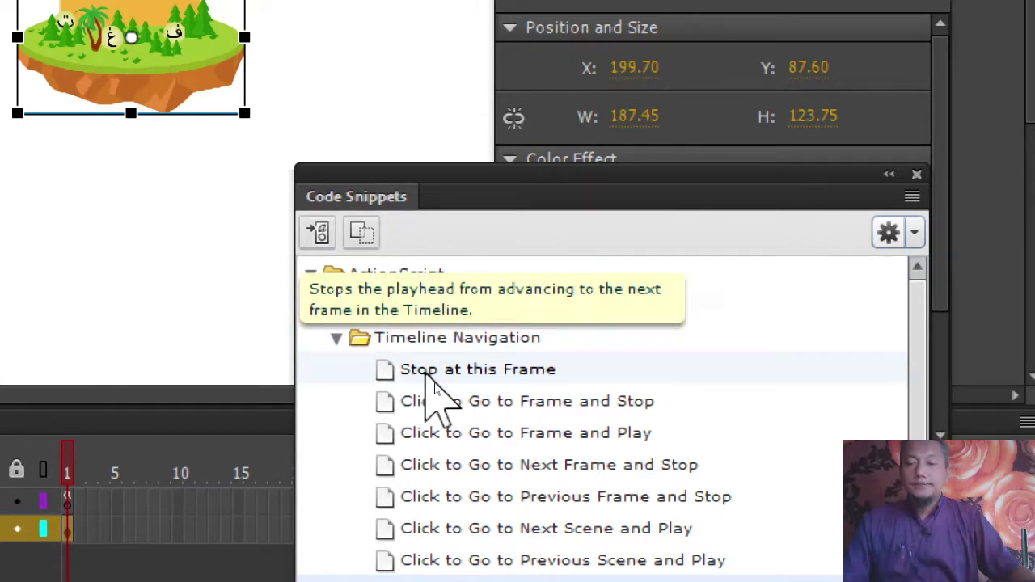
{"action": "double_click", "coordinate": [431, 372]}
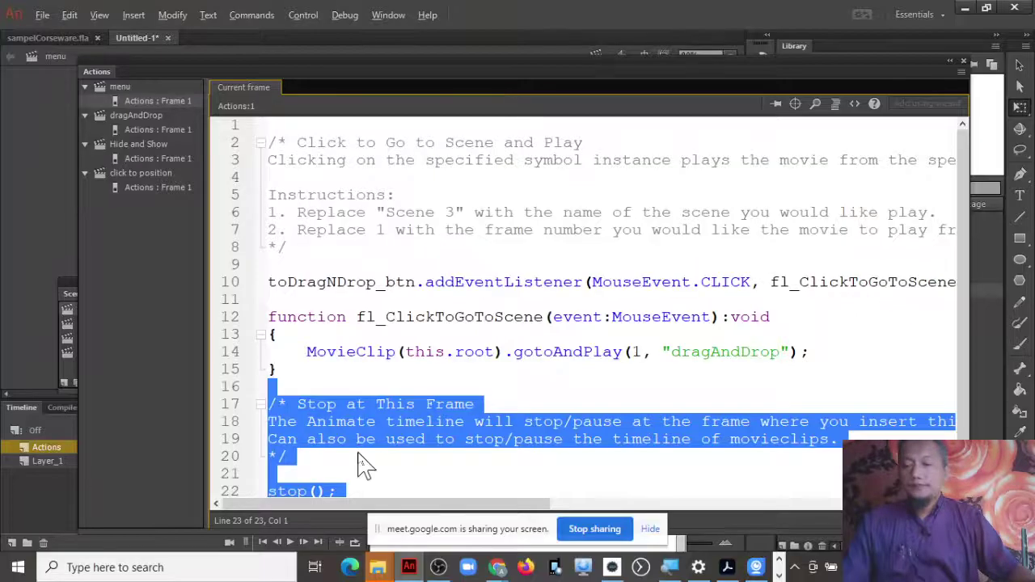
{"action": "left_click", "coordinate": [297, 439]}
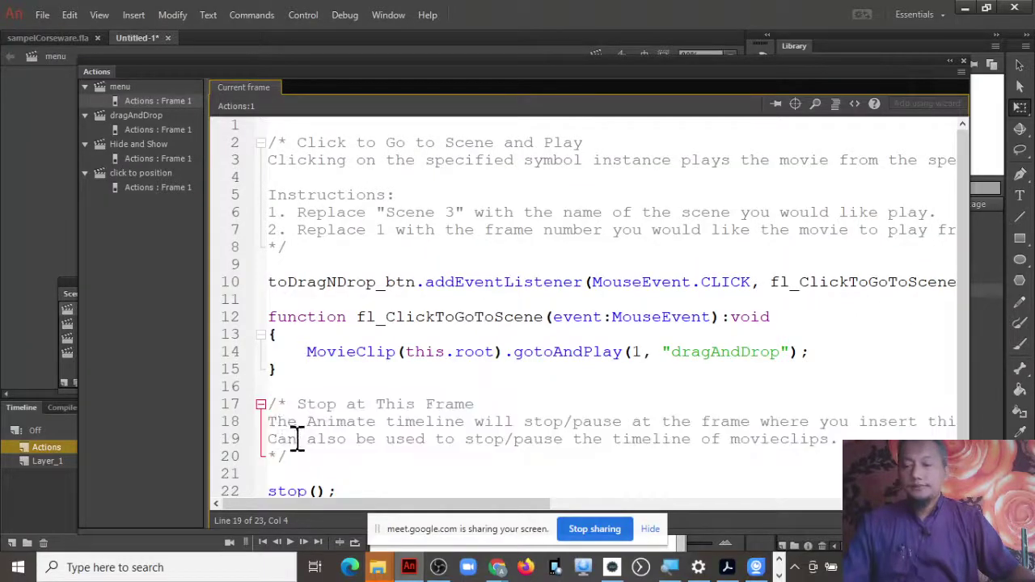
{"action": "left_click", "coordinate": [260, 404]}
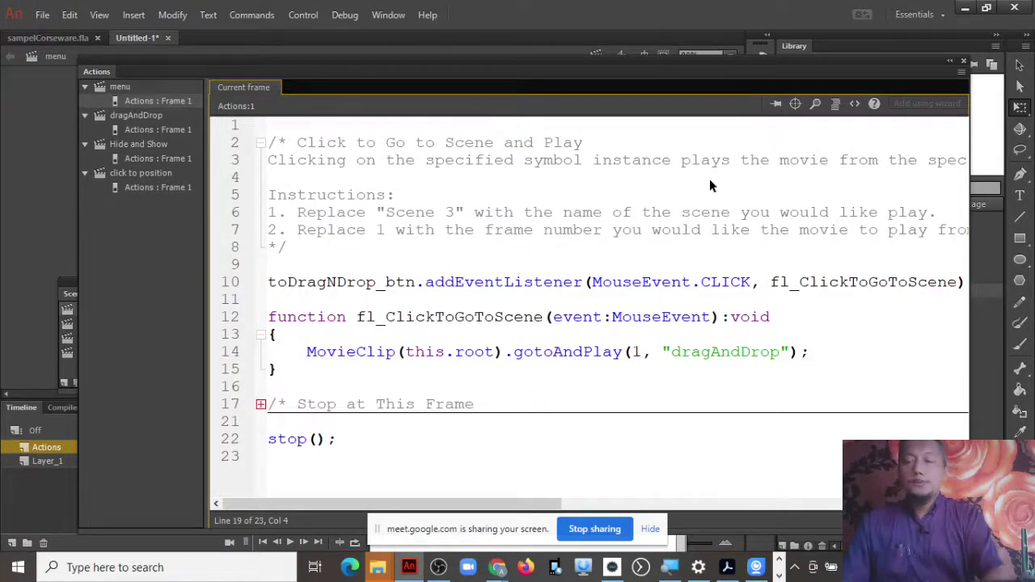
Test the movie by using the MODUL HURUF button repeatedly, and close the preview
{"action": "key", "text": "ctrl+Return"}
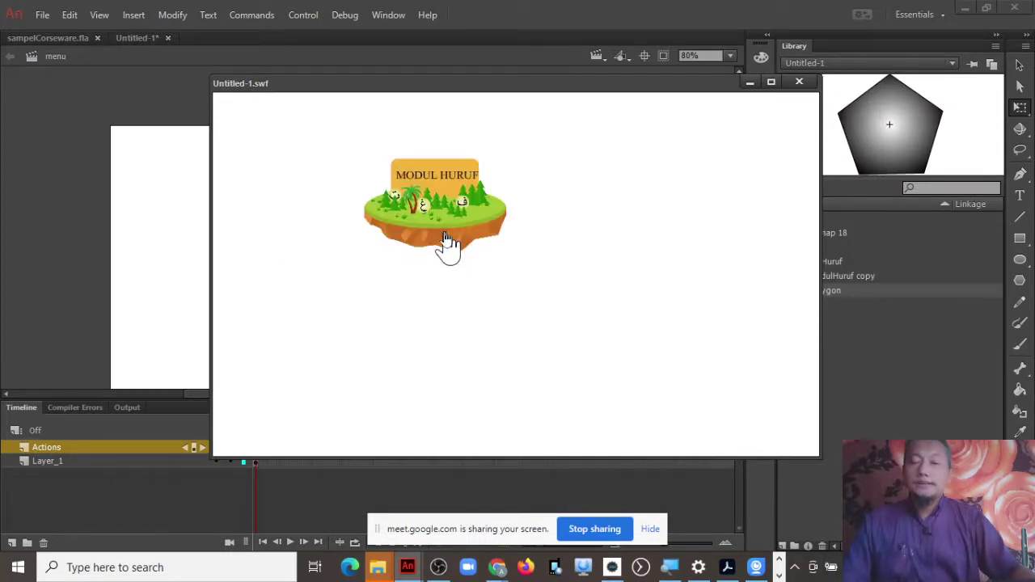
{"action": "left_click", "coordinate": [446, 241]}
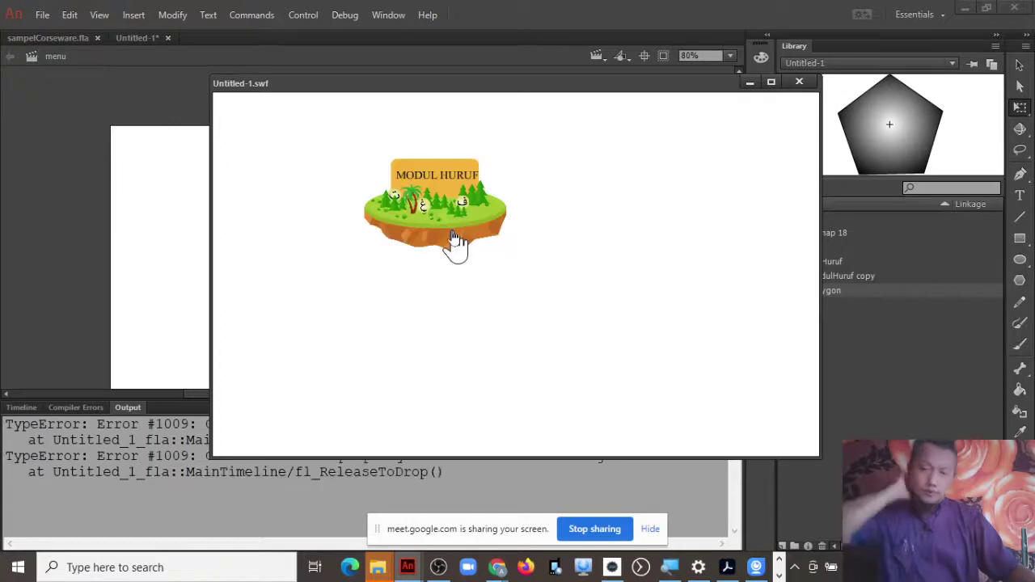
{"action": "left_click", "coordinate": [455, 243]}
{"action": "left_click", "coordinate": [455, 242]}
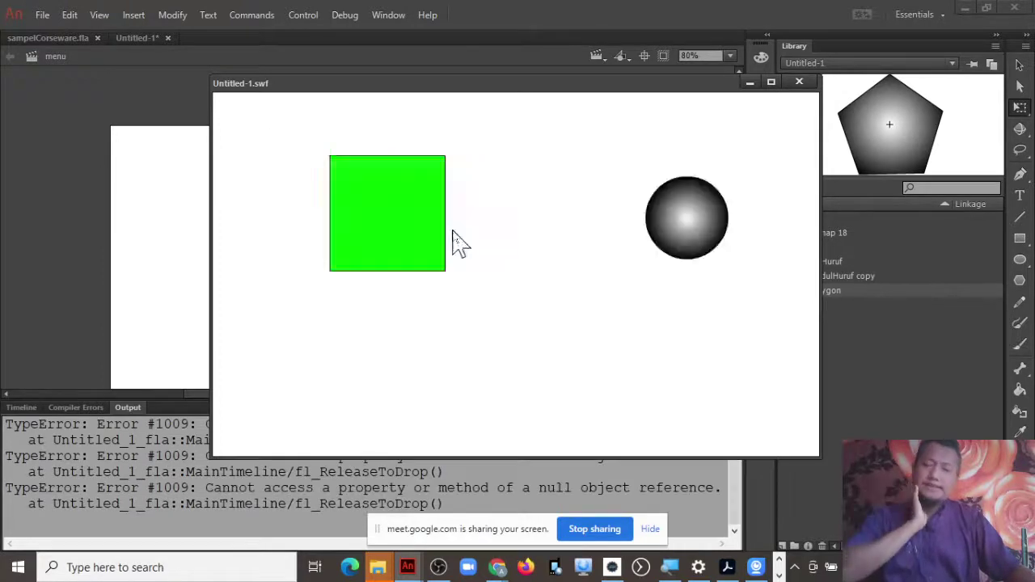
{"action": "left_click", "coordinate": [799, 82]}
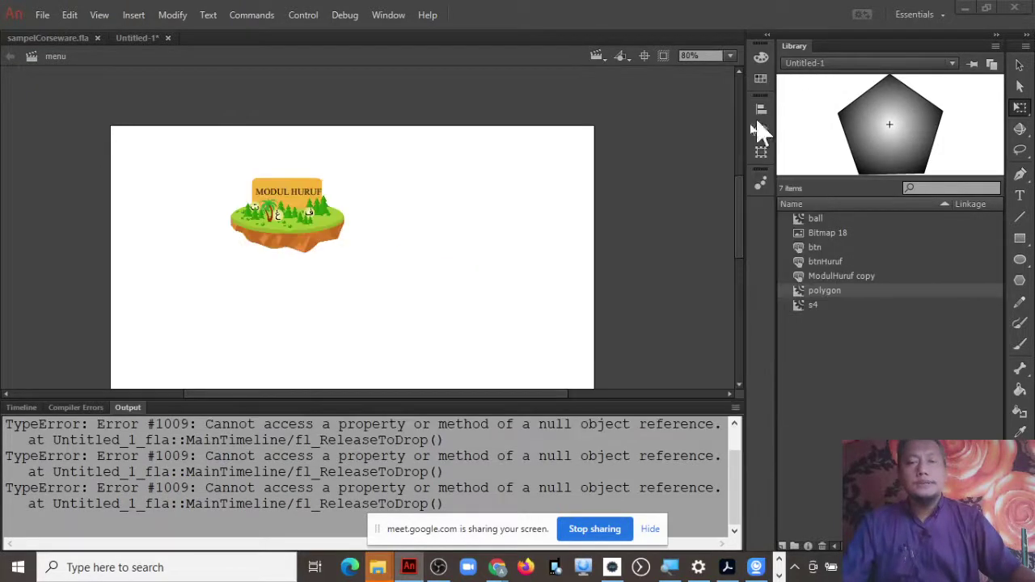
Review the menu scene's frame 1 script, including the gotoAndPlay call and stop(), and close the script editor
{"action": "key", "text": "F9"}
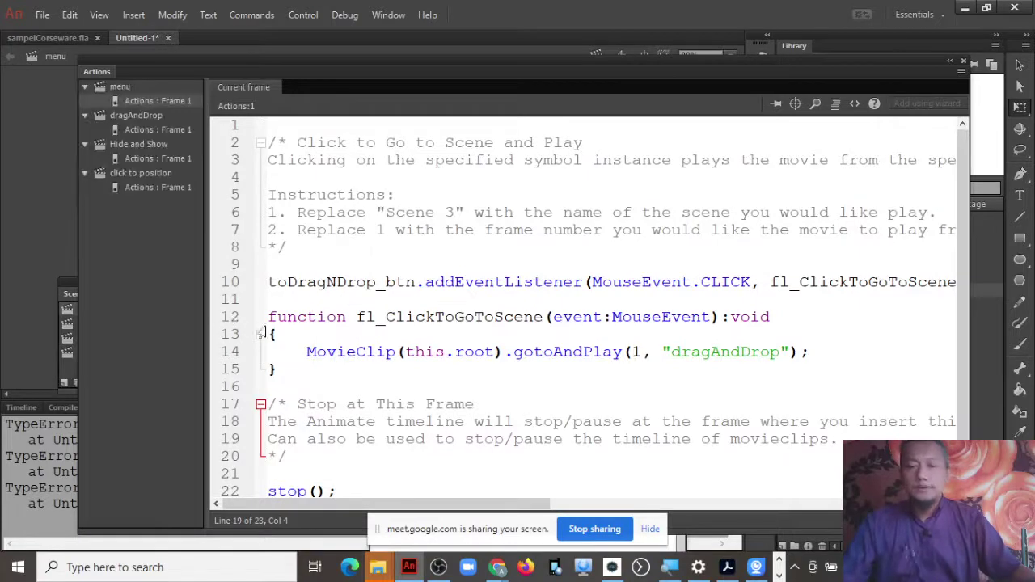
{"action": "scroll", "coordinate": [557, 374], "scroll_direction": "down", "scroll_amount": 1}
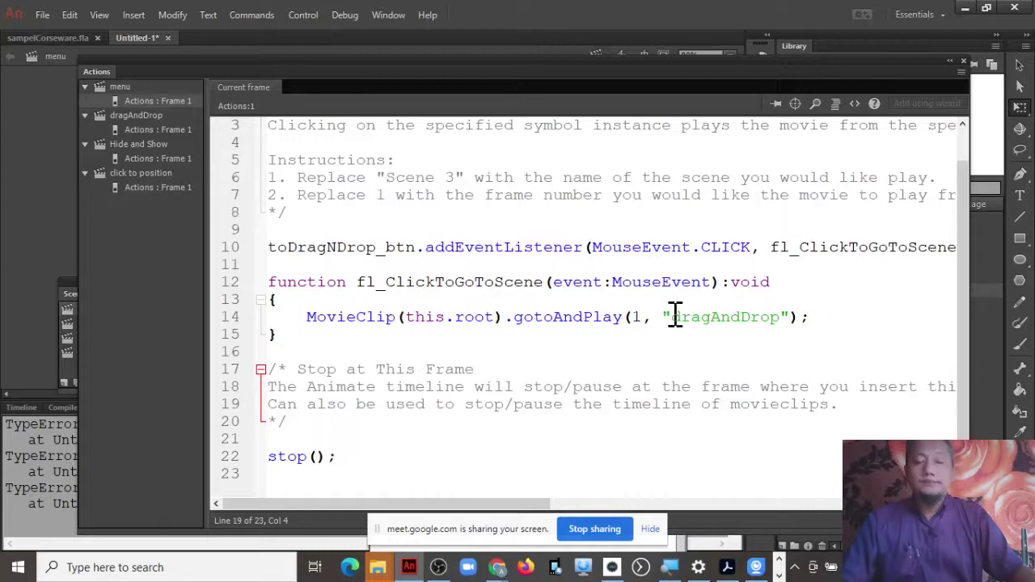
{"action": "left_click", "coordinate": [962, 62]}
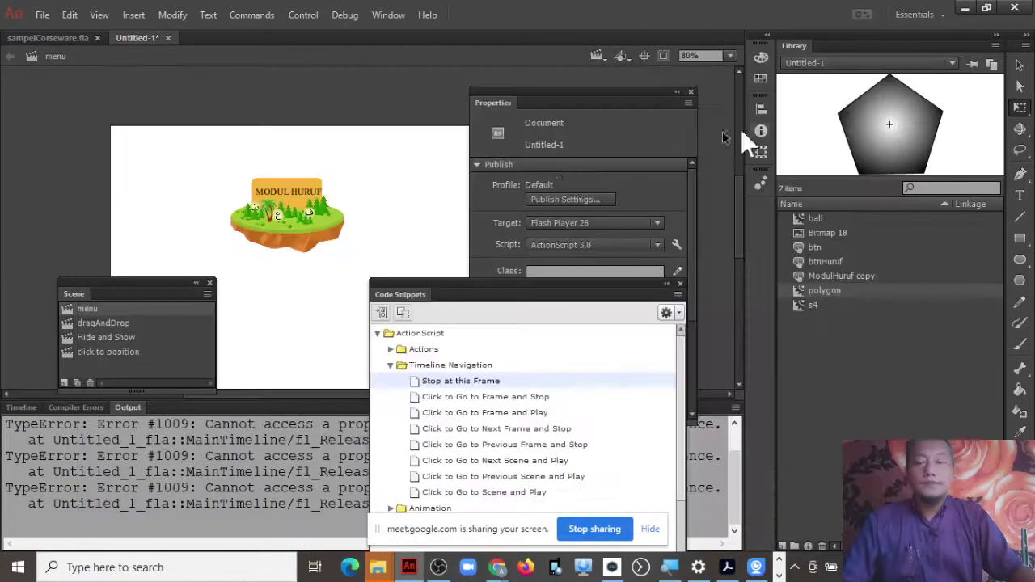
Add the "Stop at this Frame" code snippet to the dragAndDrop scene's frame 1 script and close the script editor
{"action": "left_click", "coordinate": [114, 322]}
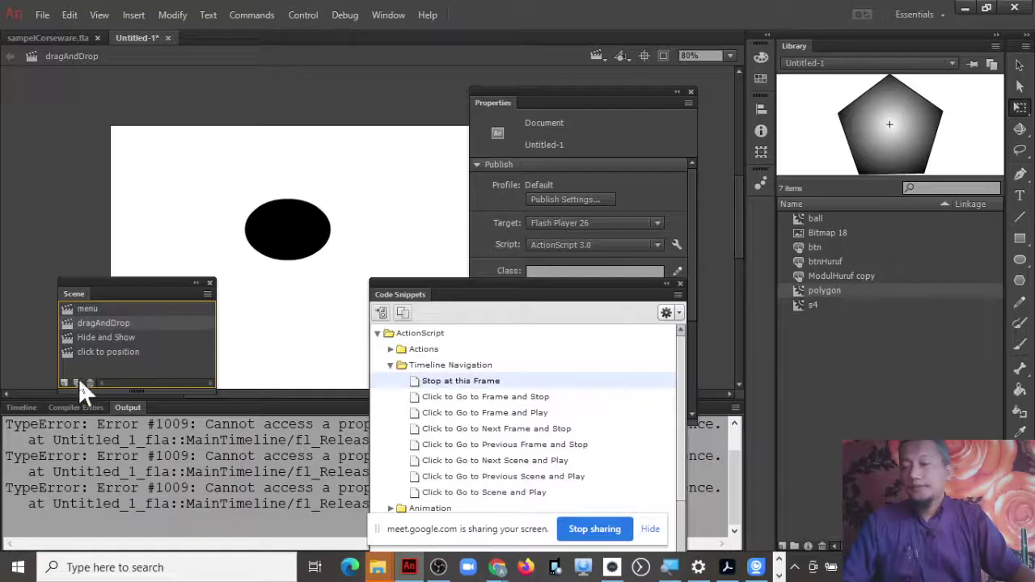
{"action": "left_click", "coordinate": [24, 407]}
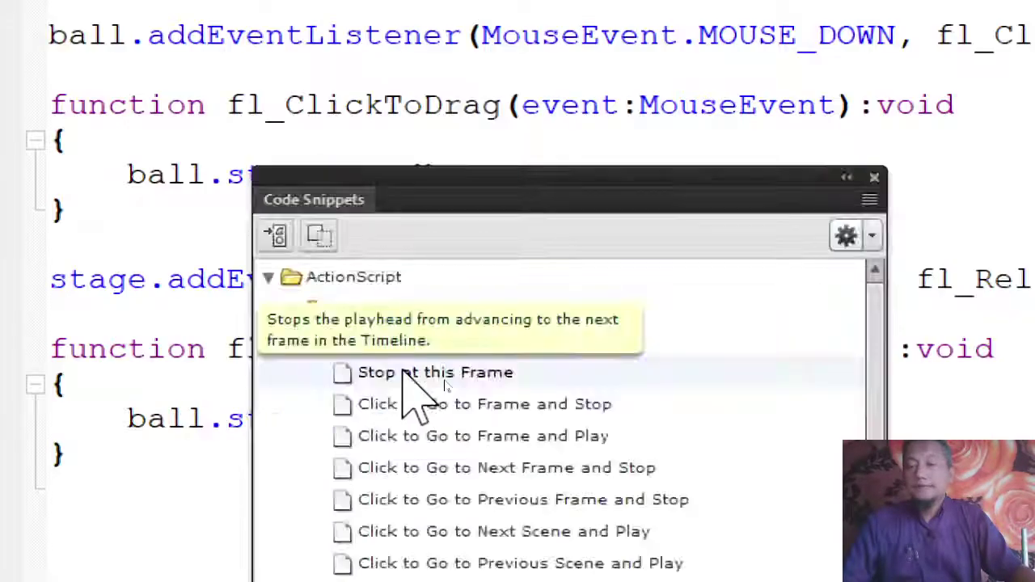
{"action": "double_click", "coordinate": [404, 373]}
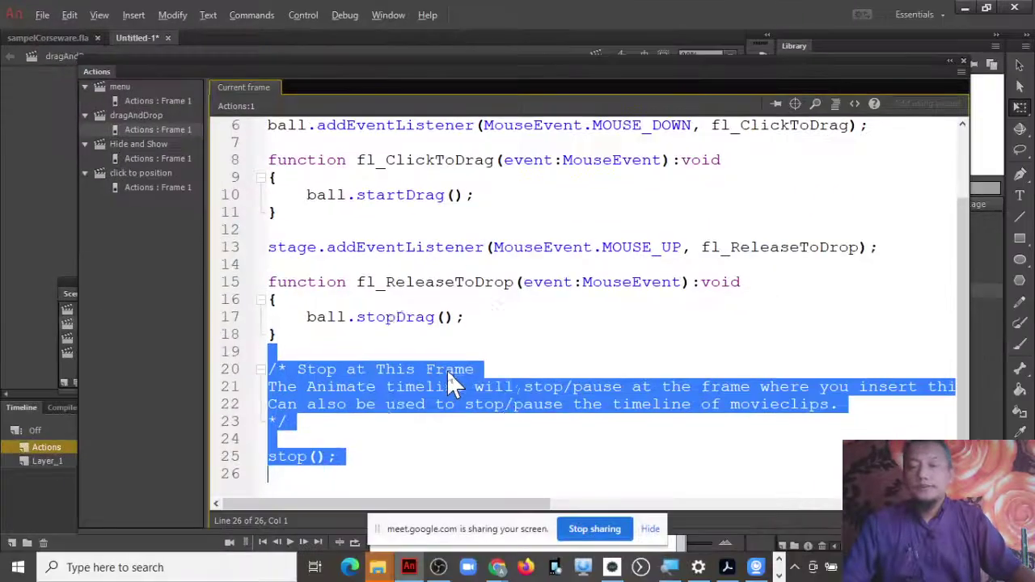
{"action": "left_click", "coordinate": [367, 461]}
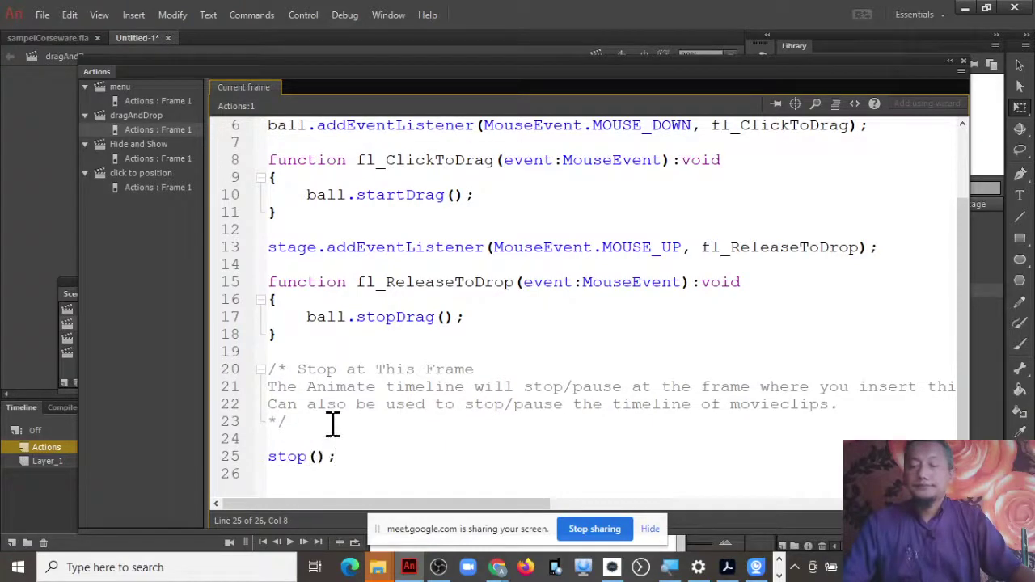
{"action": "left_click", "coordinate": [963, 63]}
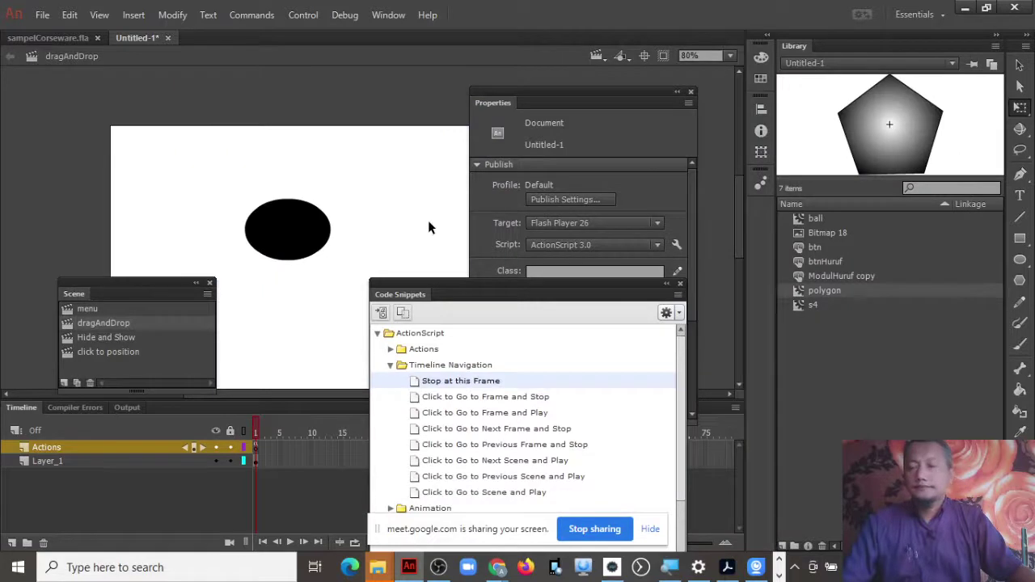
Test the movie by opening the dragAndDrop scene with the MODUL HURUF button, moving the black ball, and closing the preview
{"action": "key", "text": "ctrl+Return"}
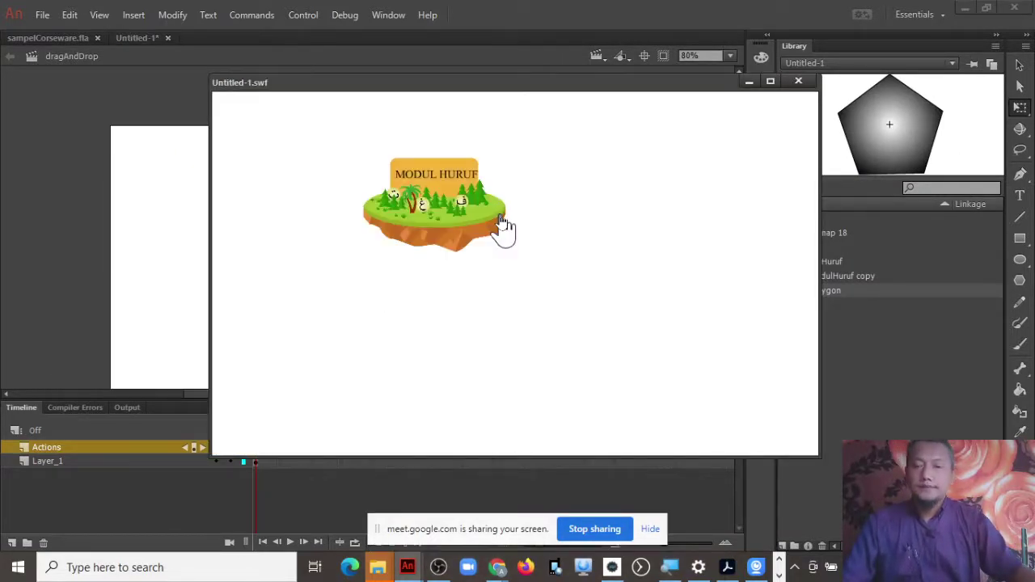
{"action": "left_click", "coordinate": [434, 231]}
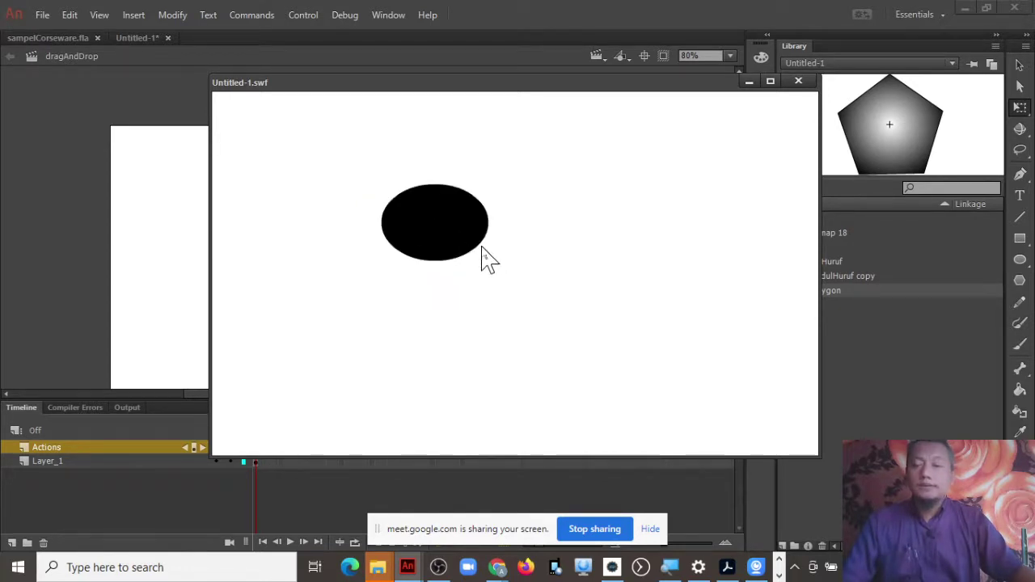
{"action": "left_click_drag", "start_coordinate": [460, 253], "coordinate": [591, 318]}
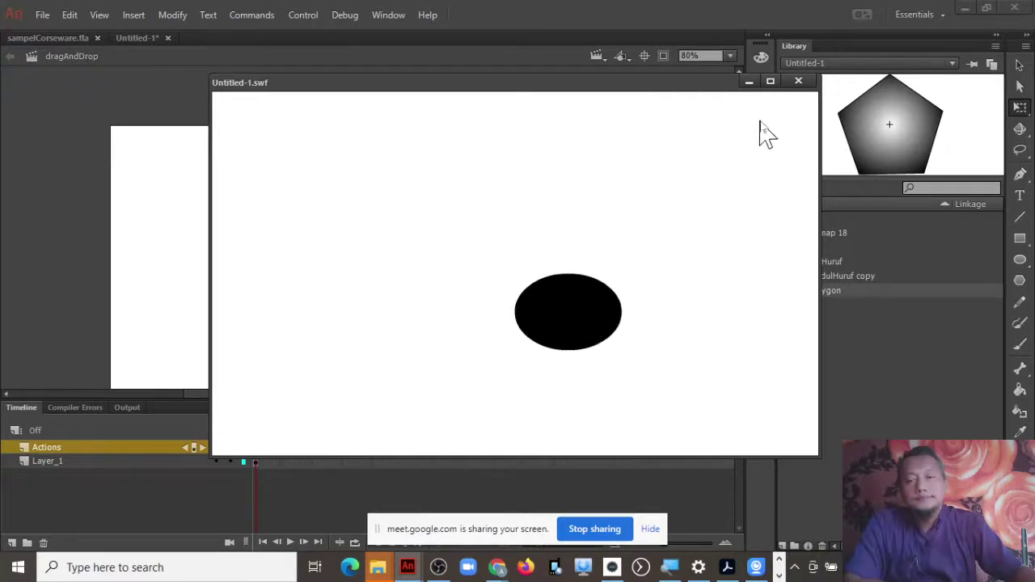
{"action": "left_click", "coordinate": [798, 81]}
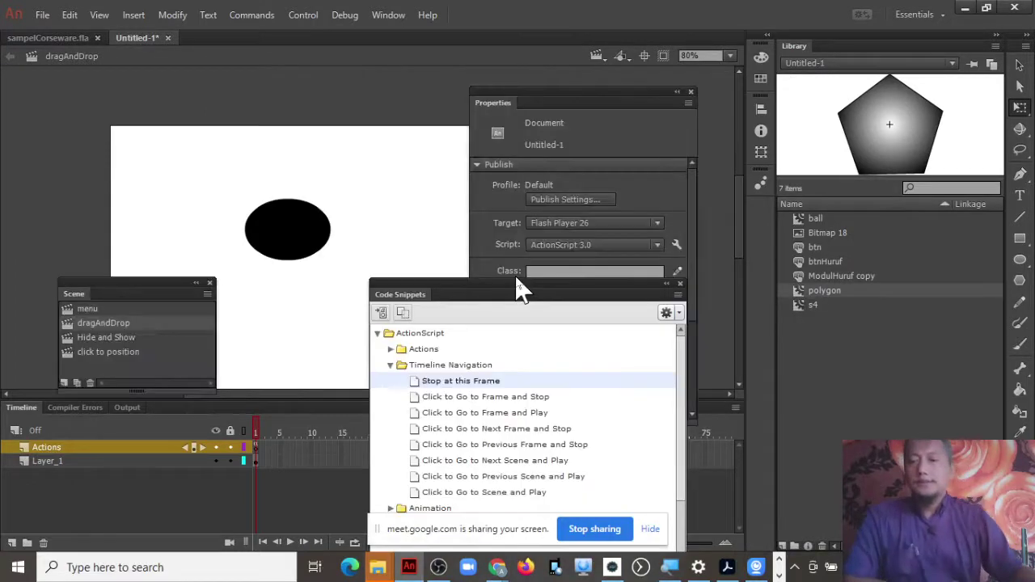